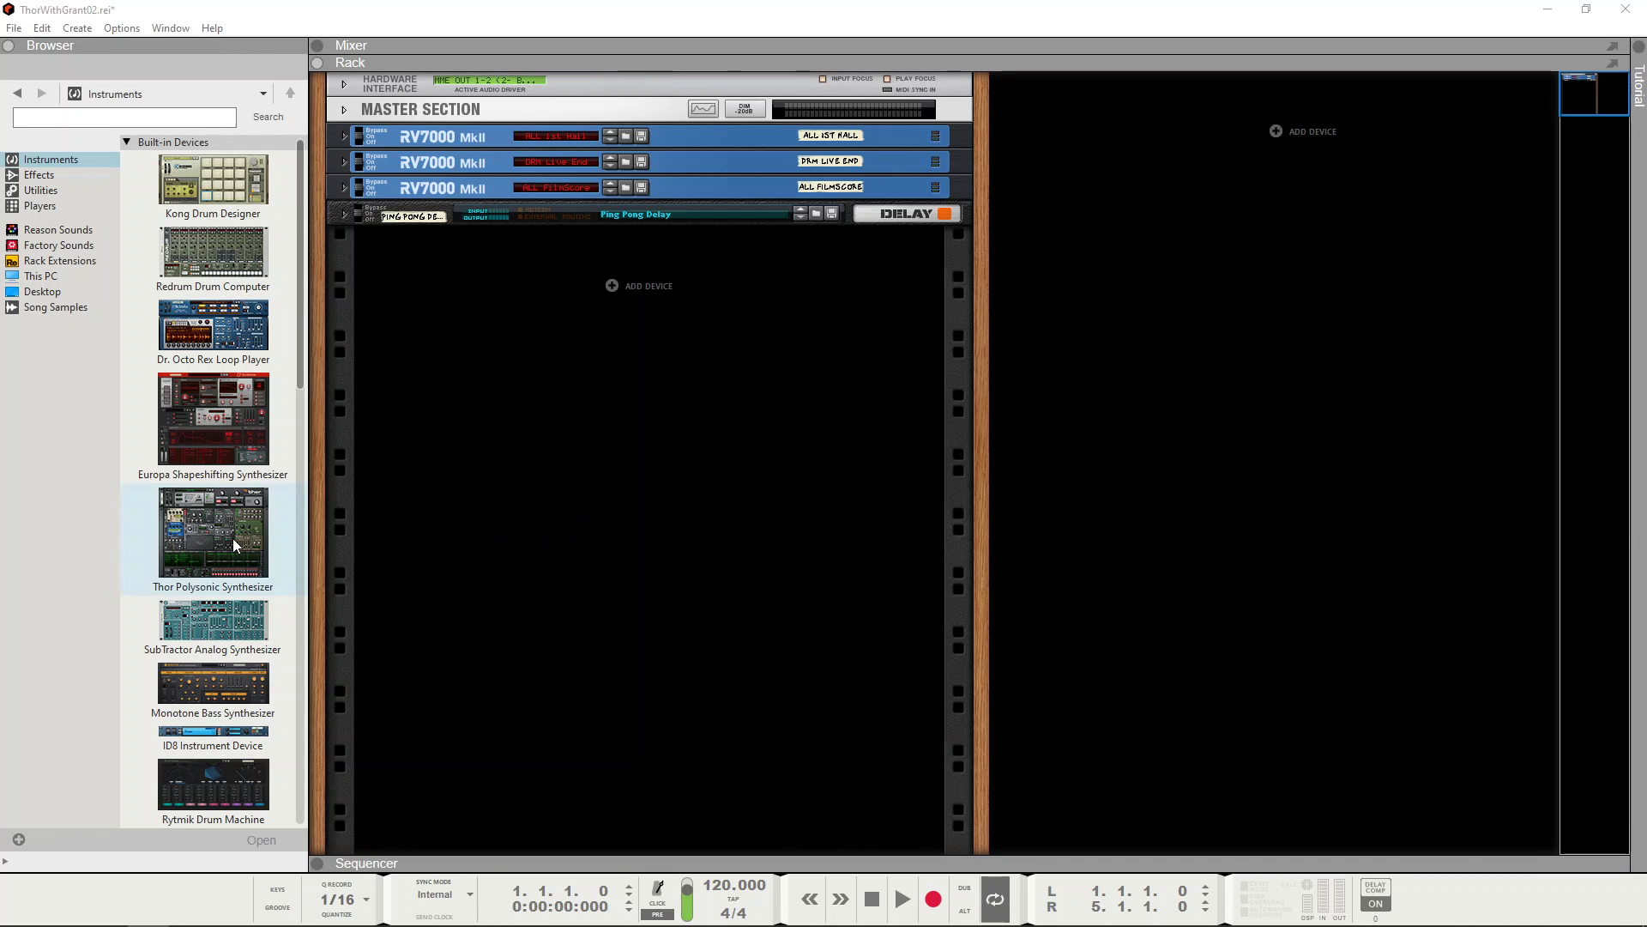
Step: Drag a Thor Polysonic Synthesizer with the Epic Poly patch into the rack below the Ping Pong Delay
left_click_drag(199, 539, 565, 436)
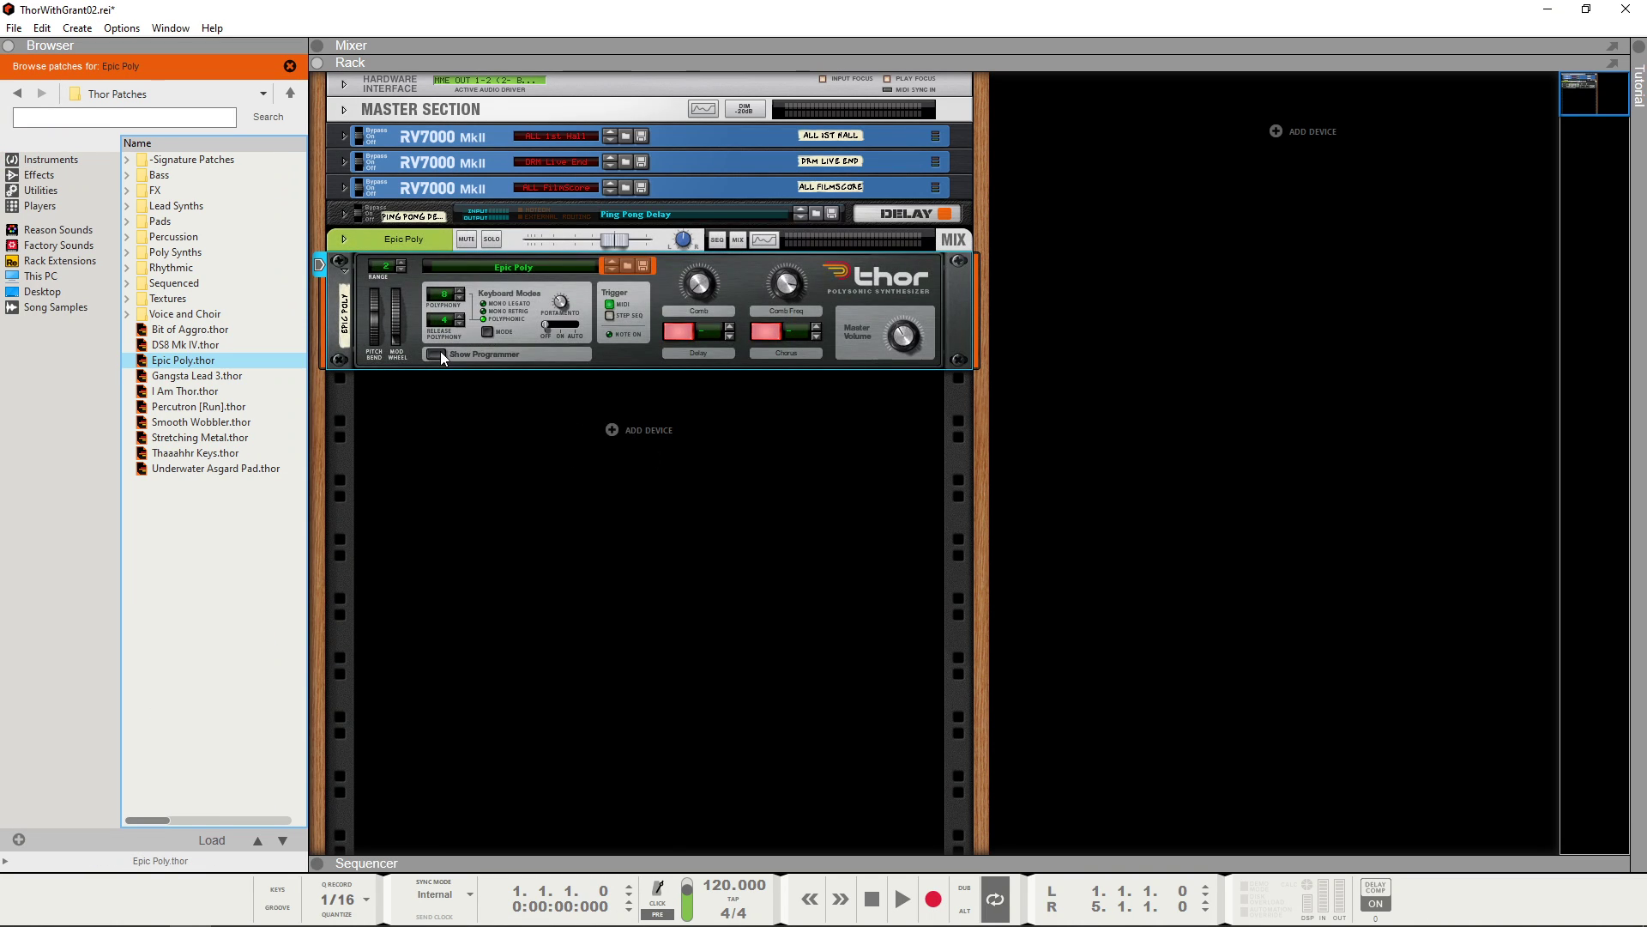
Step: Show Thor's programmer panel with its oscillators, filters, envelopes, modulation matrix and step sequencer
left_click(438, 354)
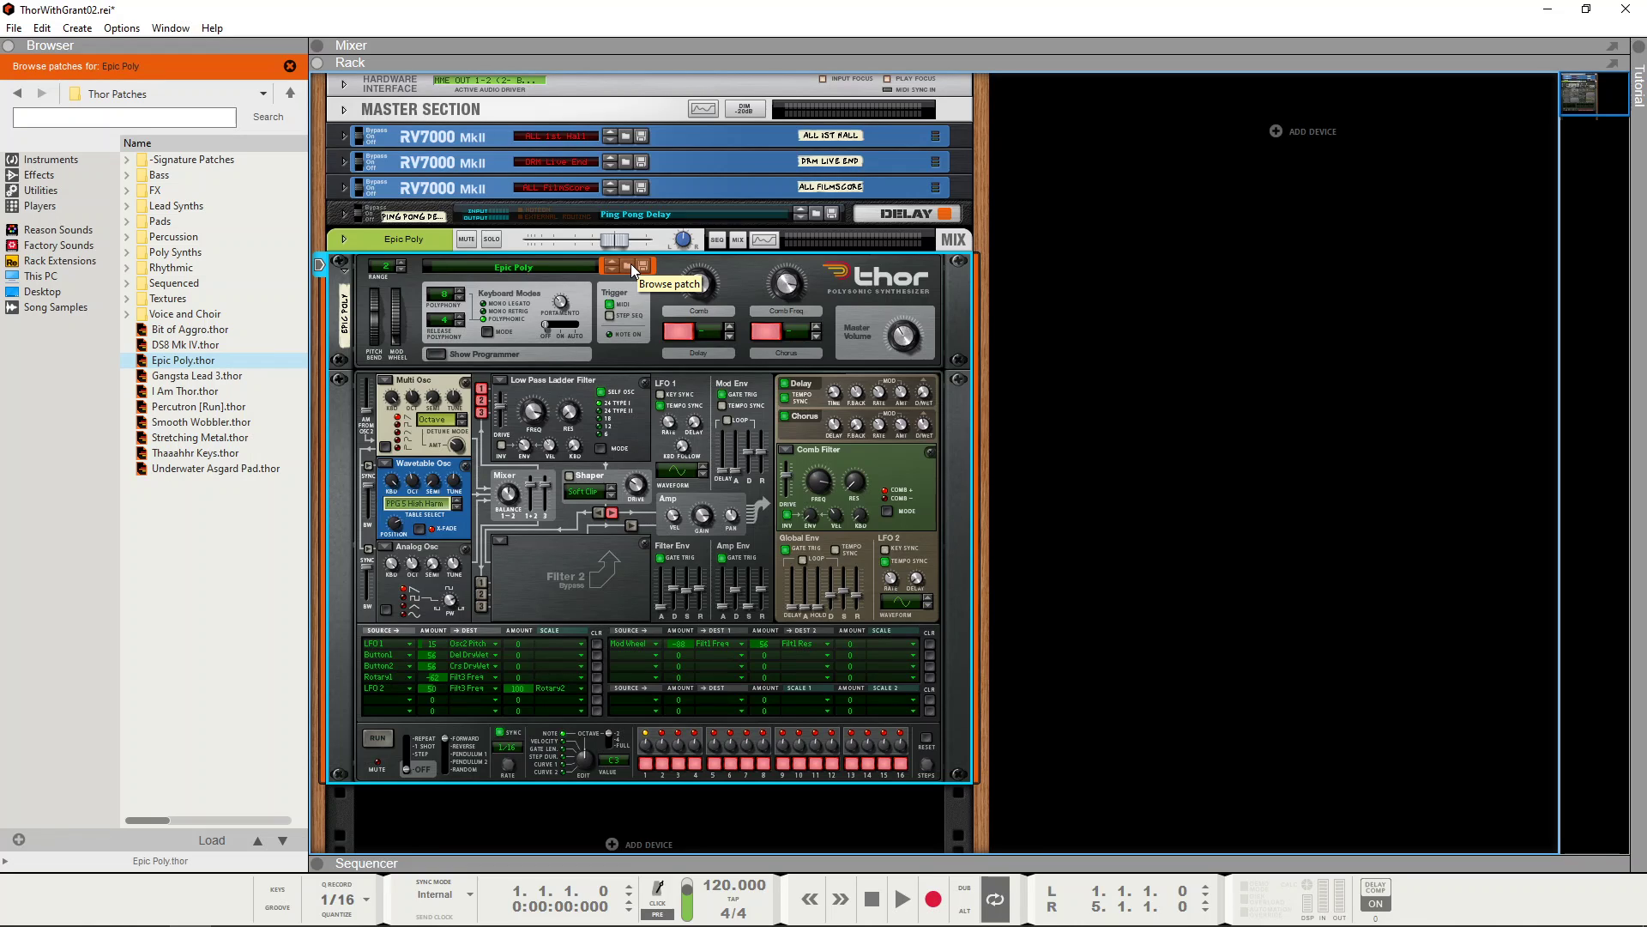
Step: Load MyFirstPatch.thor from the ThorWithGrant folder on New Volume (E:) into Thor
left_click(28, 278)
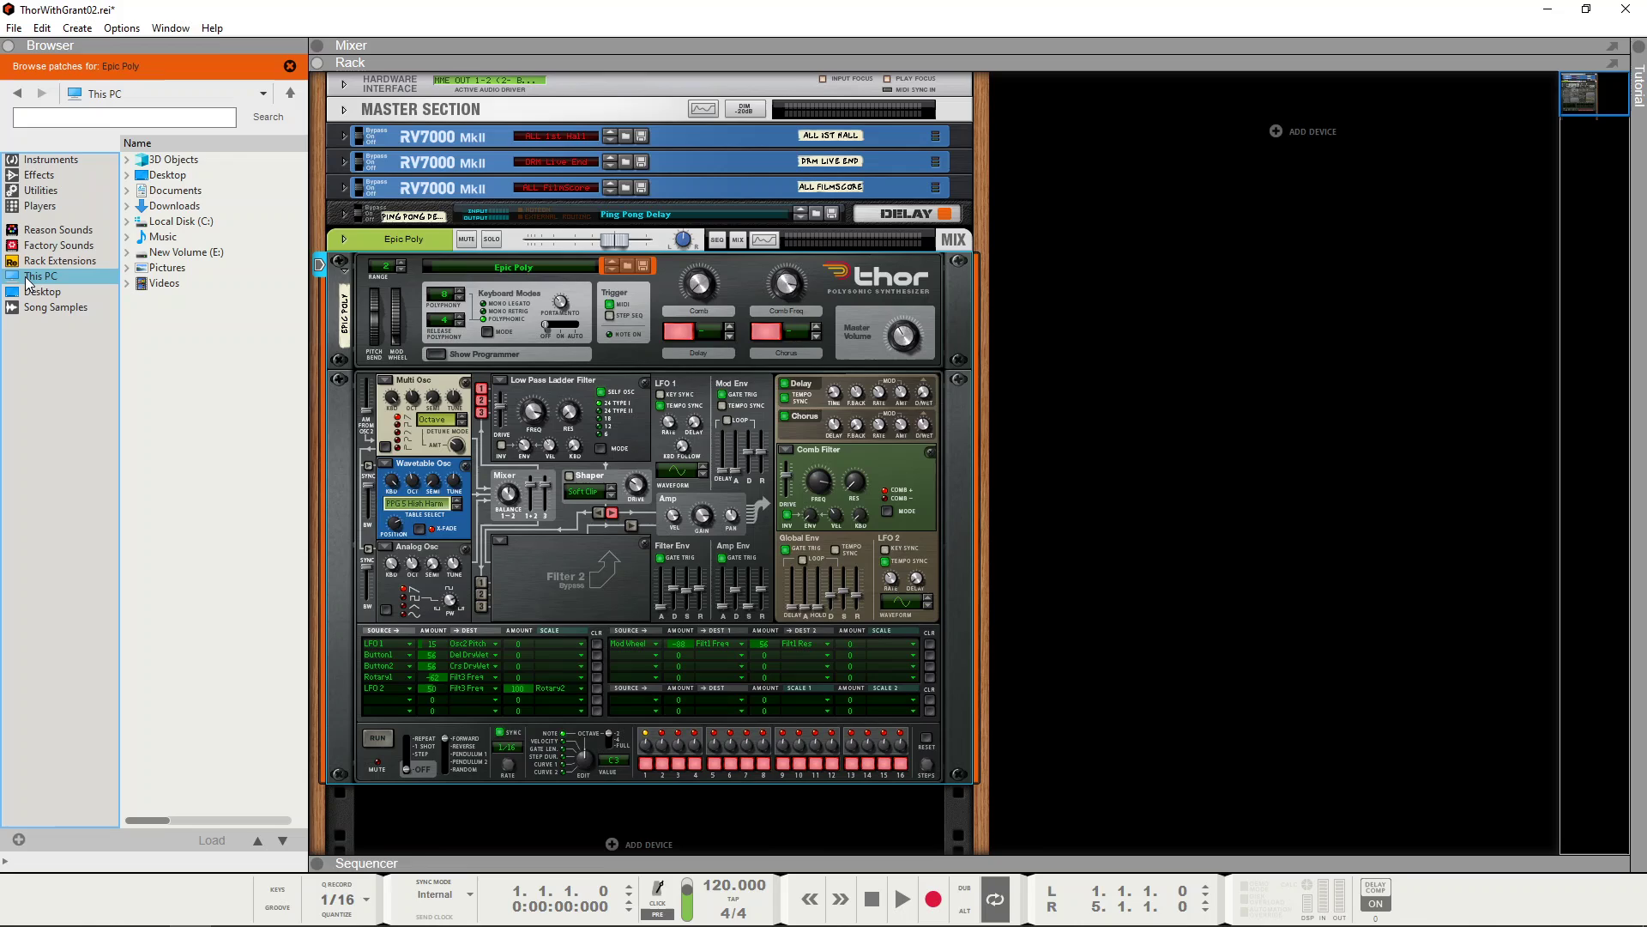
left_click(126, 253)
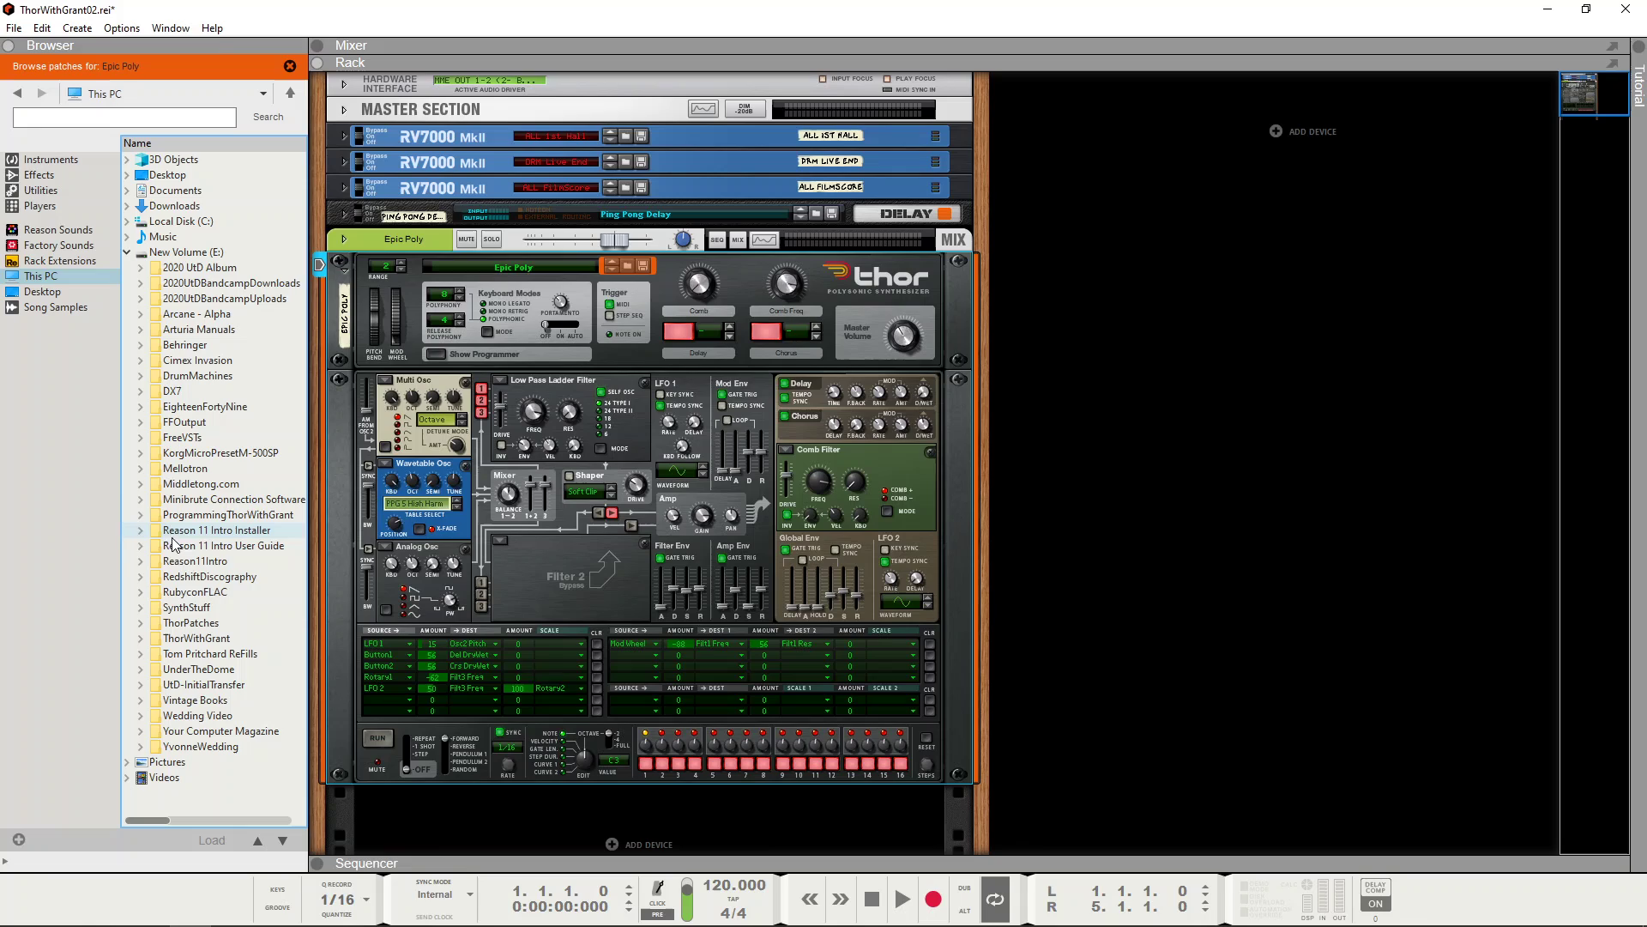
left_click(141, 639)
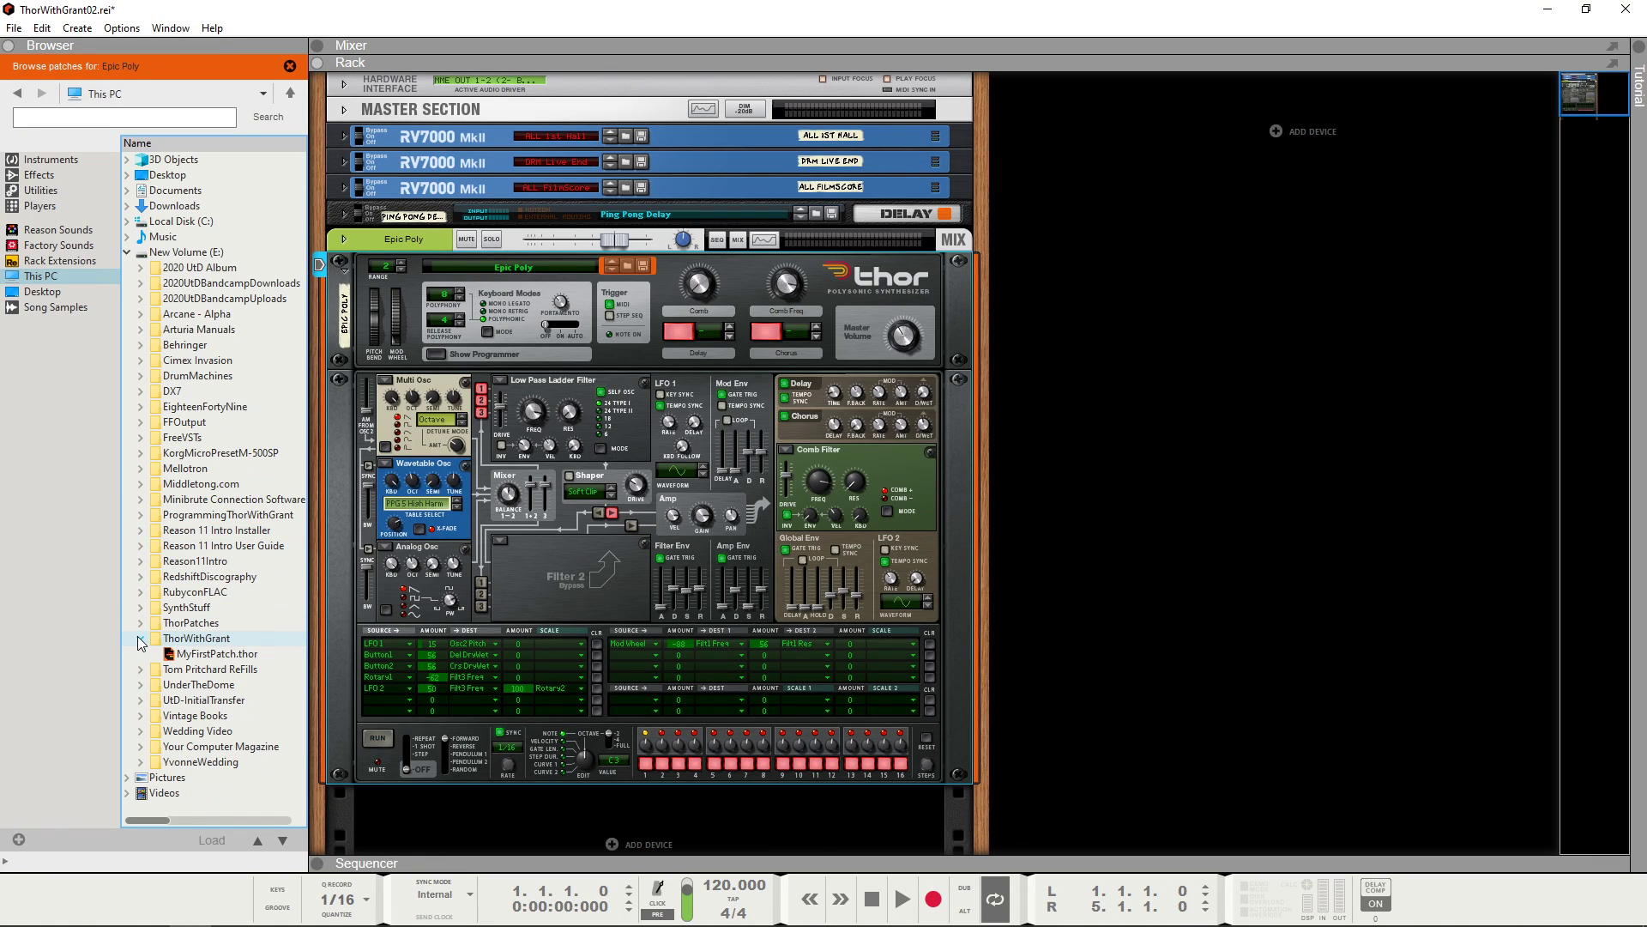
left_click(213, 655)
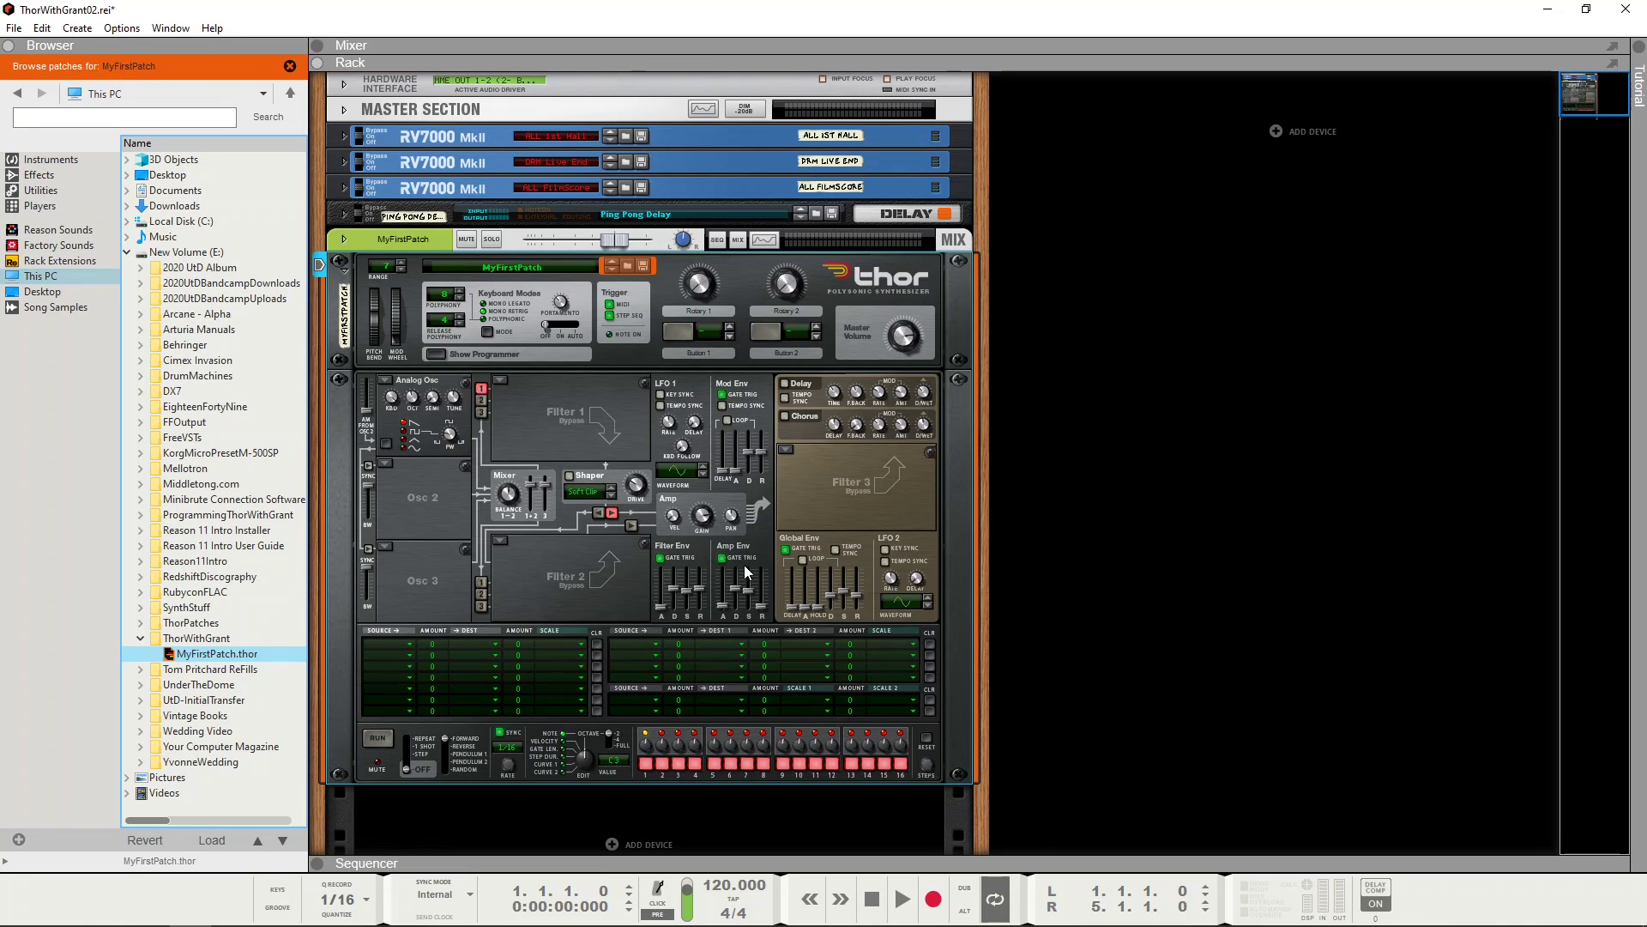
mouse_move(738, 580)
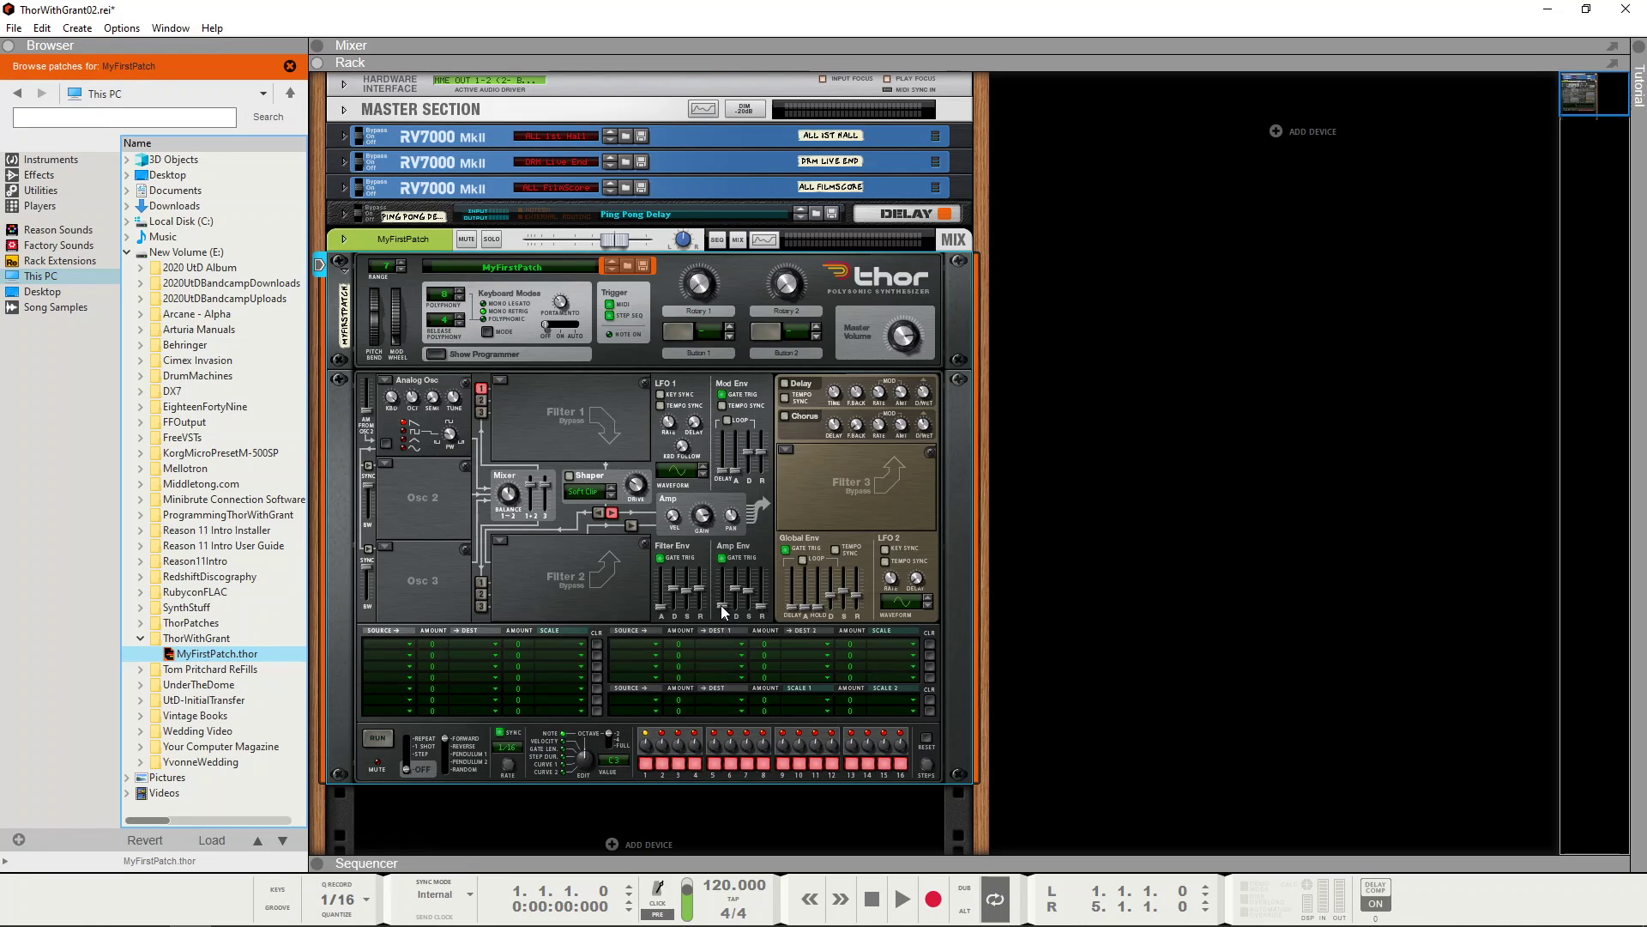
Step: Raise, then lower, the Amp Env A slider until the attack reads 620 ms
left_click_drag(721, 605, 721, 579)
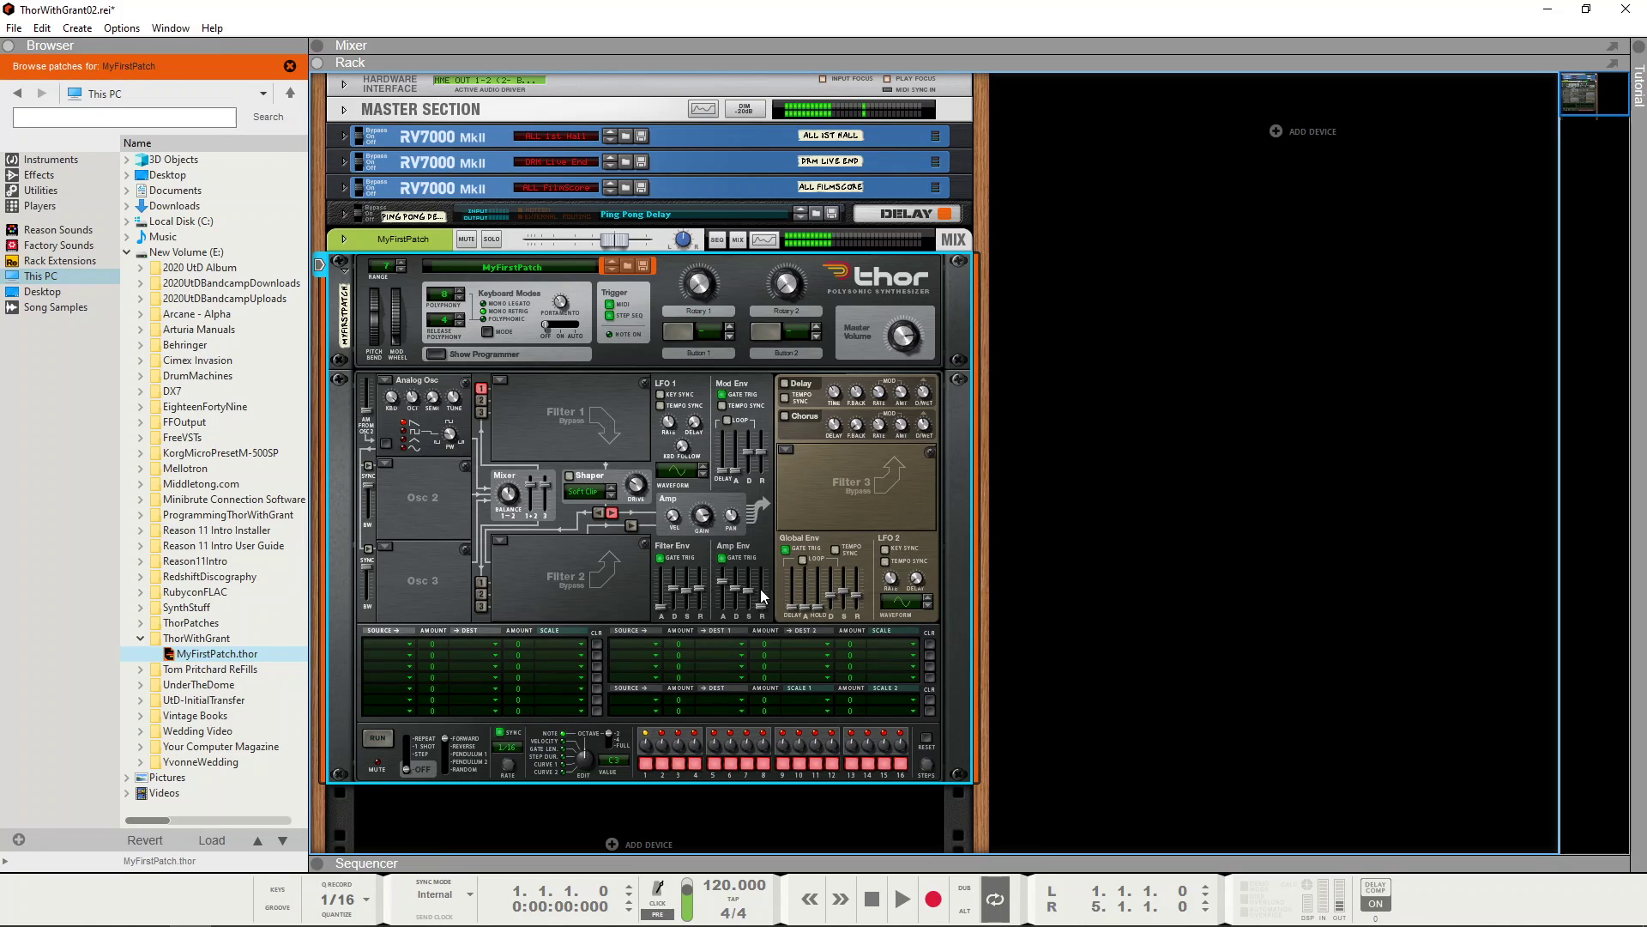
left_click_drag(719, 580, 719, 591)
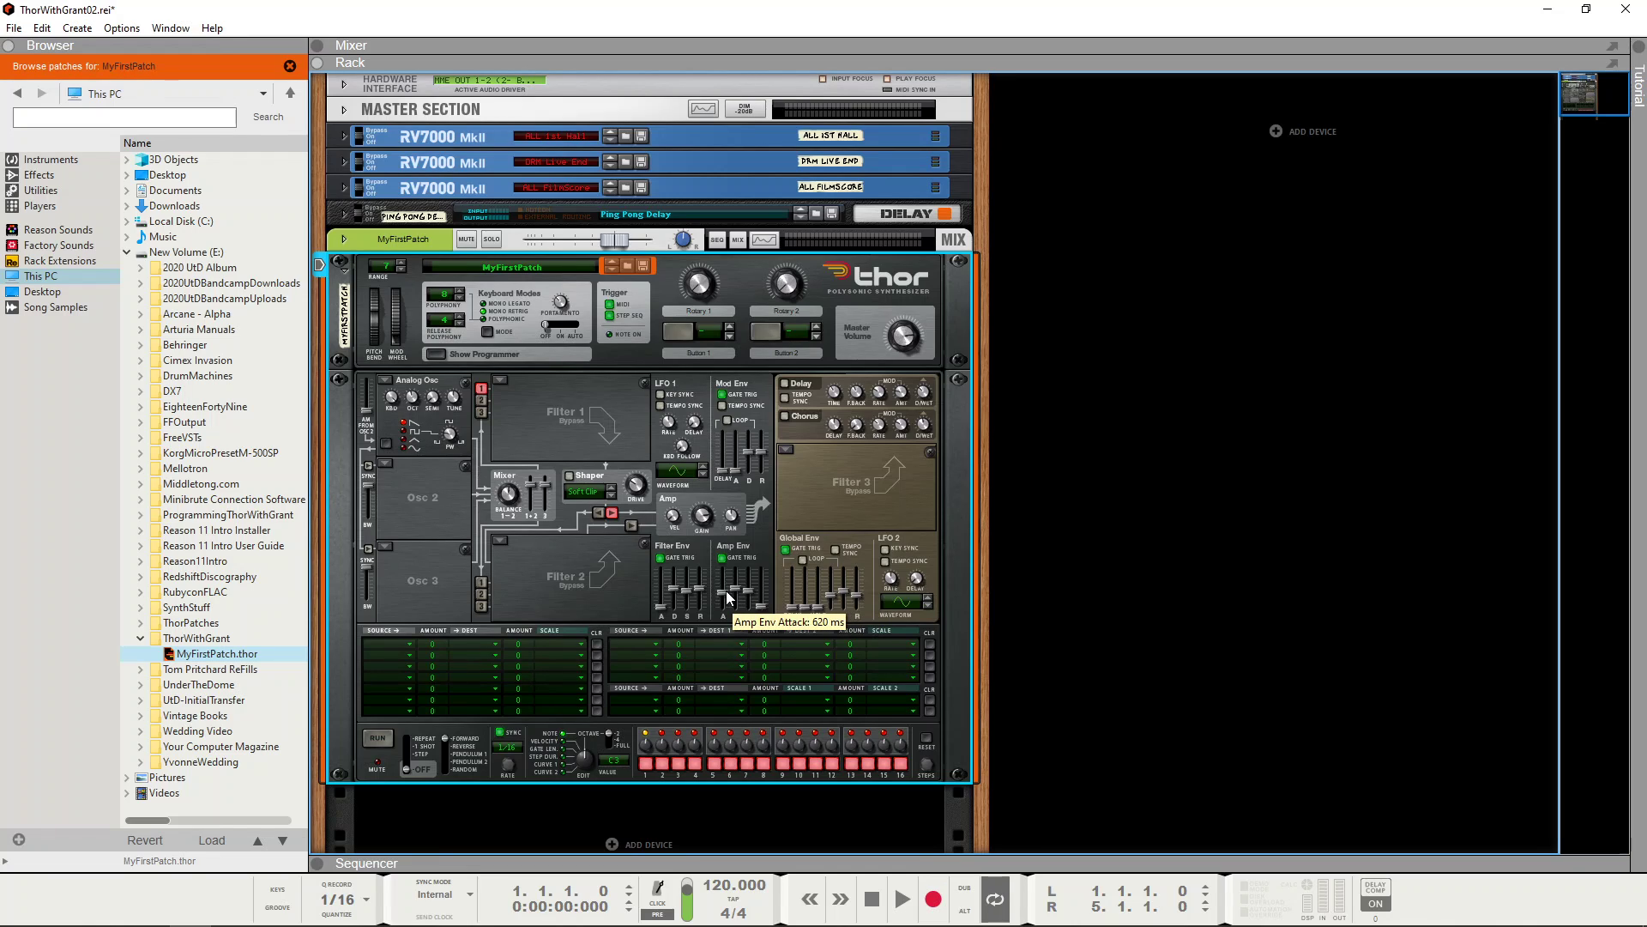
Step: Shorten the amp envelope attack to 233 ms and lower the decay to 949 ms
left_click_drag(724, 594, 722, 600)
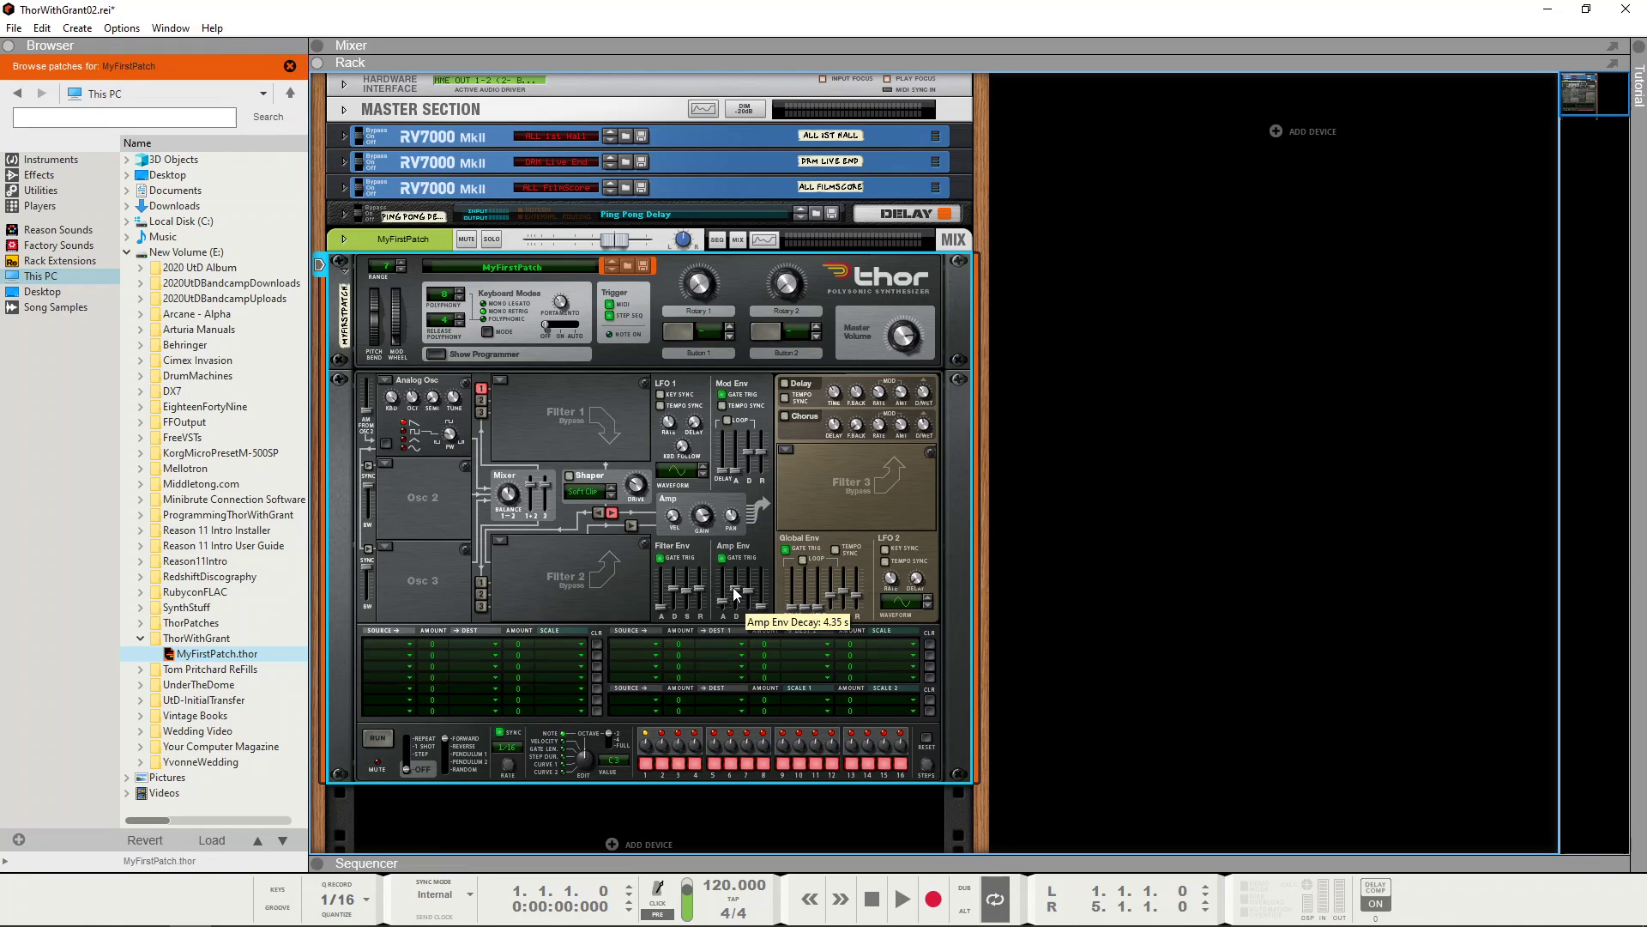
left_click_drag(734, 593, 734, 596)
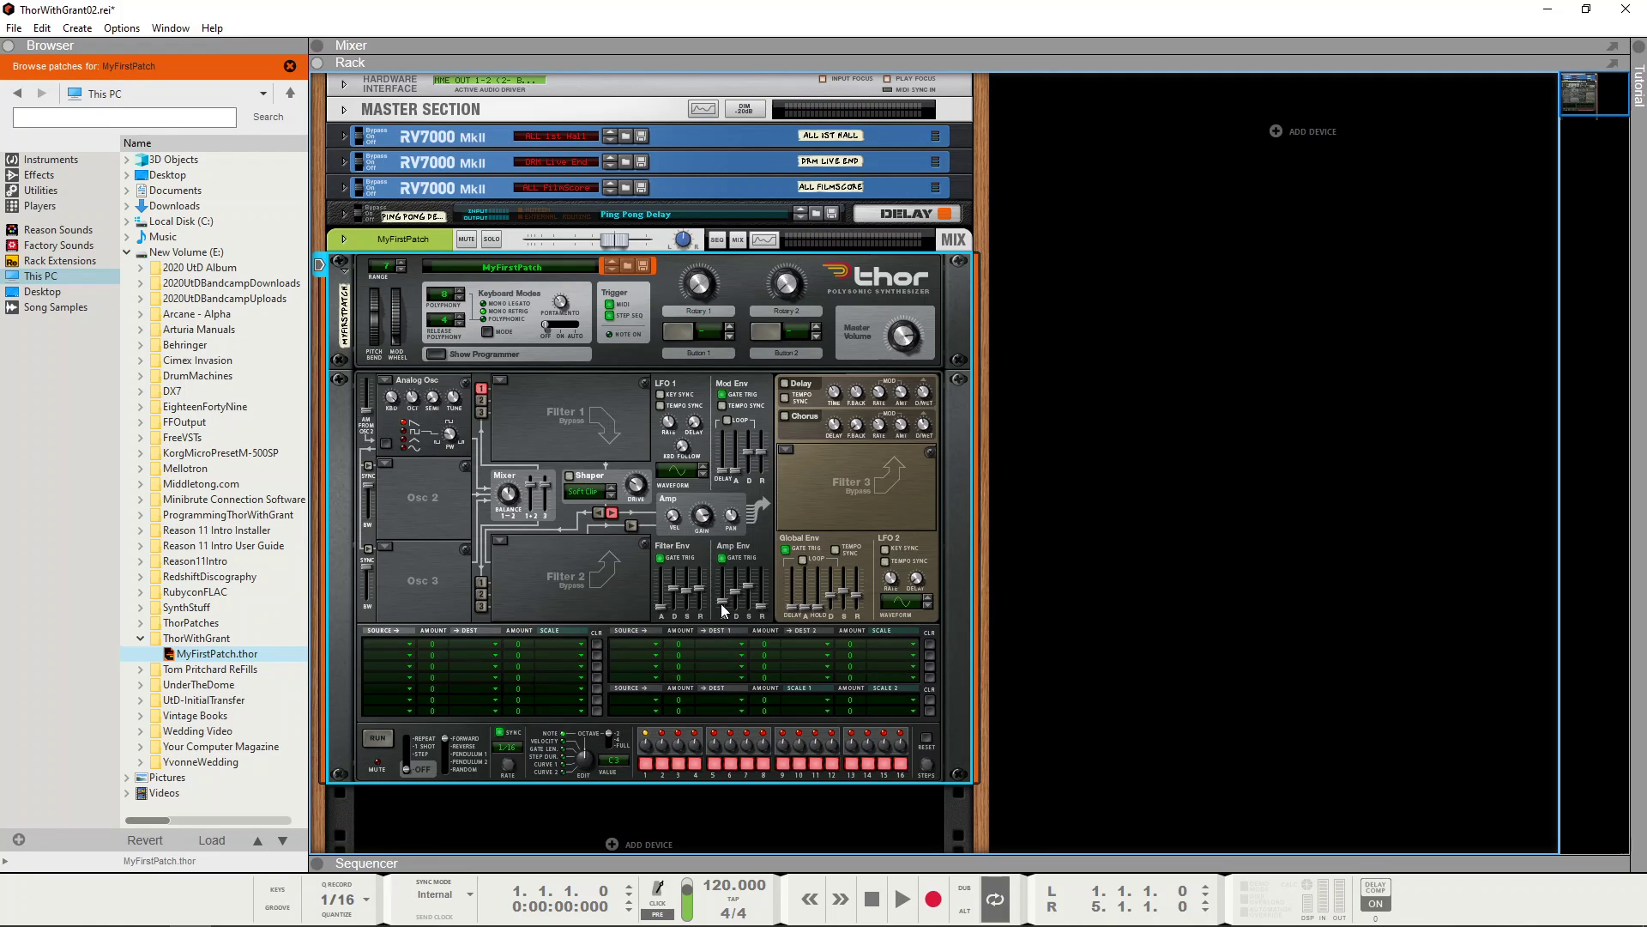
mouse_move(731, 592)
scroll(734, 590, "down", 3)
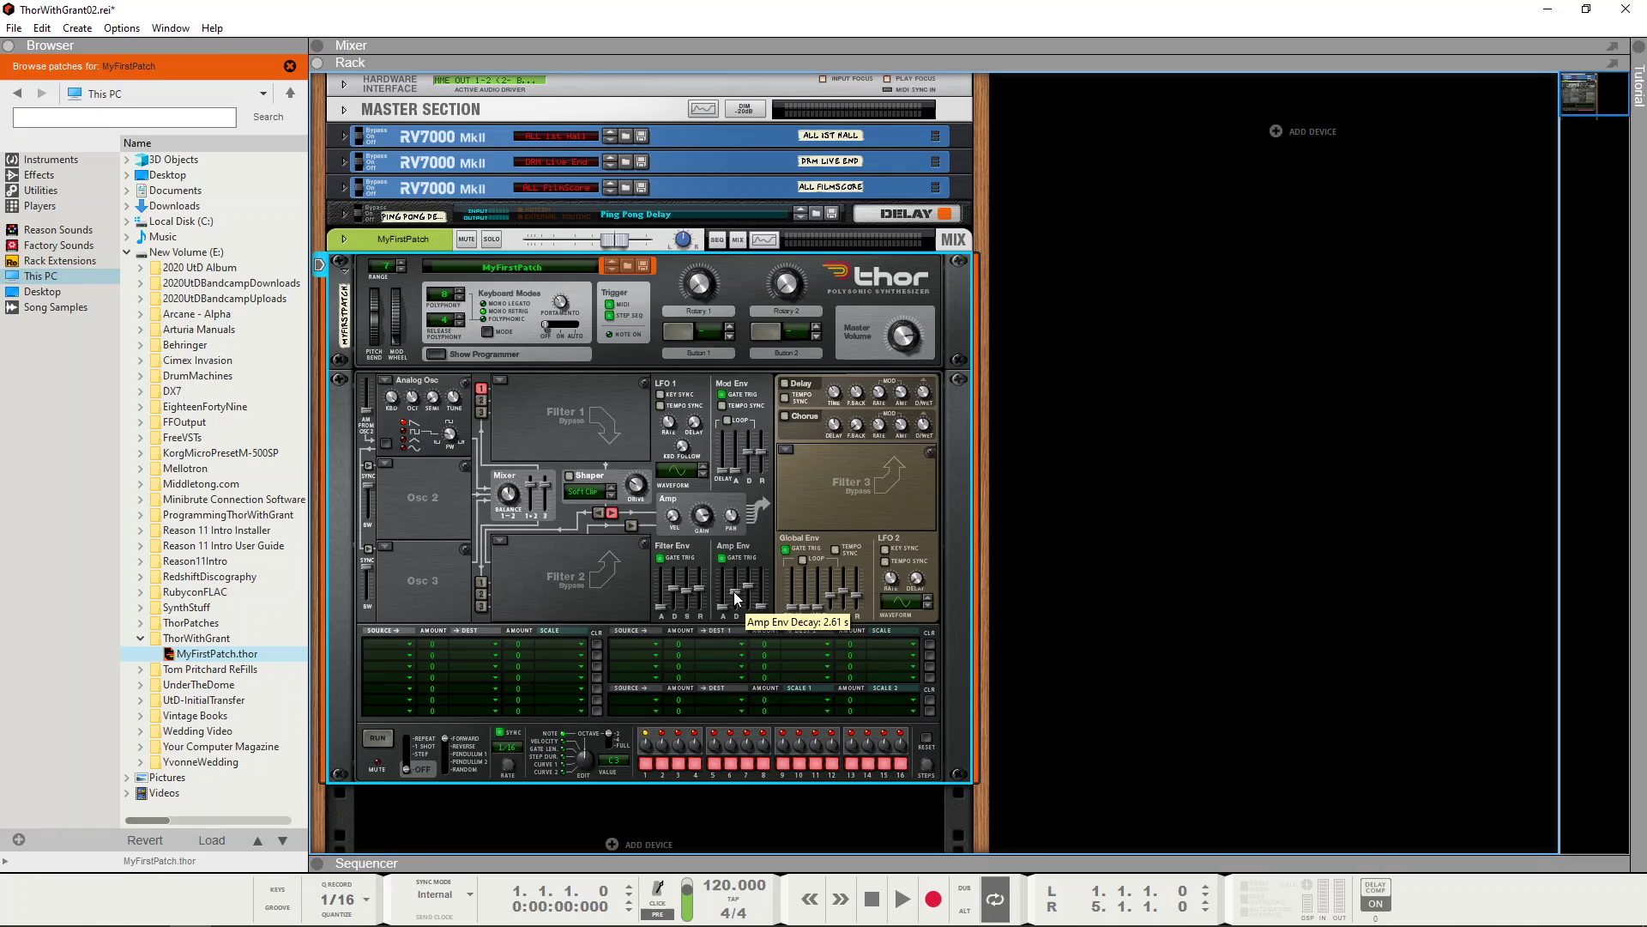
scroll(735, 595, "down", 2)
Step: Raise the Amp Env R slider from near zero to a 600 ms release
mouse_move(763, 605)
left_mouse_down()
mouse_move(755, 585)
mouse_move(764, 600)
left_mouse_up()
left_click_drag(762, 604, 764, 594)
Step: Map the Amp Env Attack slider to CC 22 through a remote override mapping
right_click(721, 606)
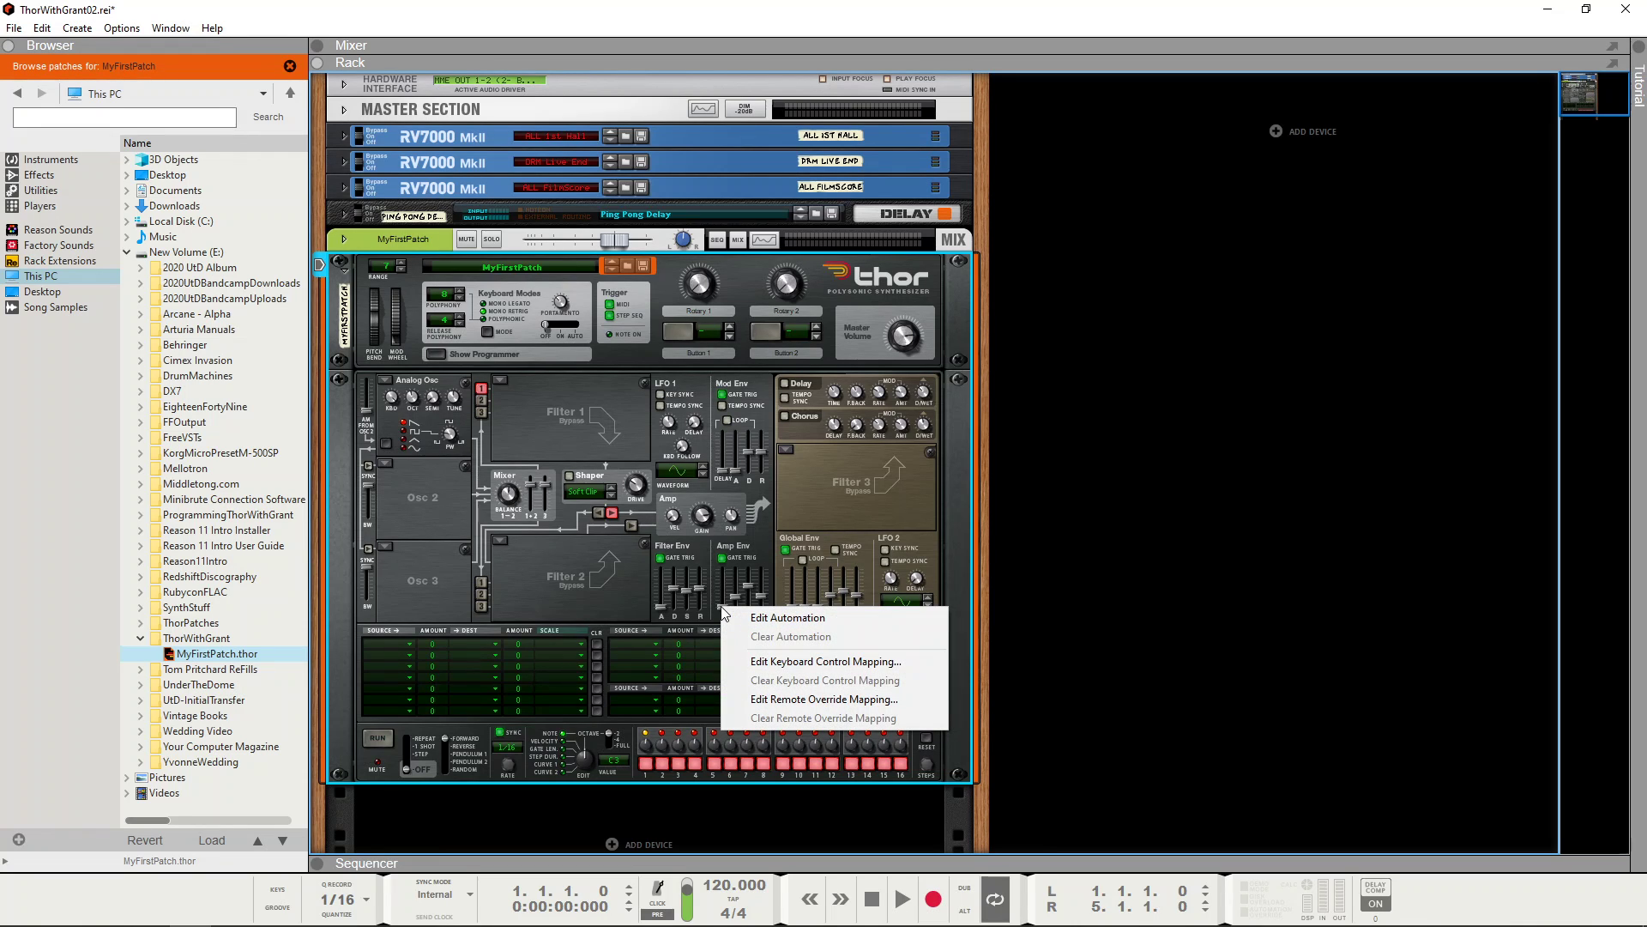
left_click(776, 702)
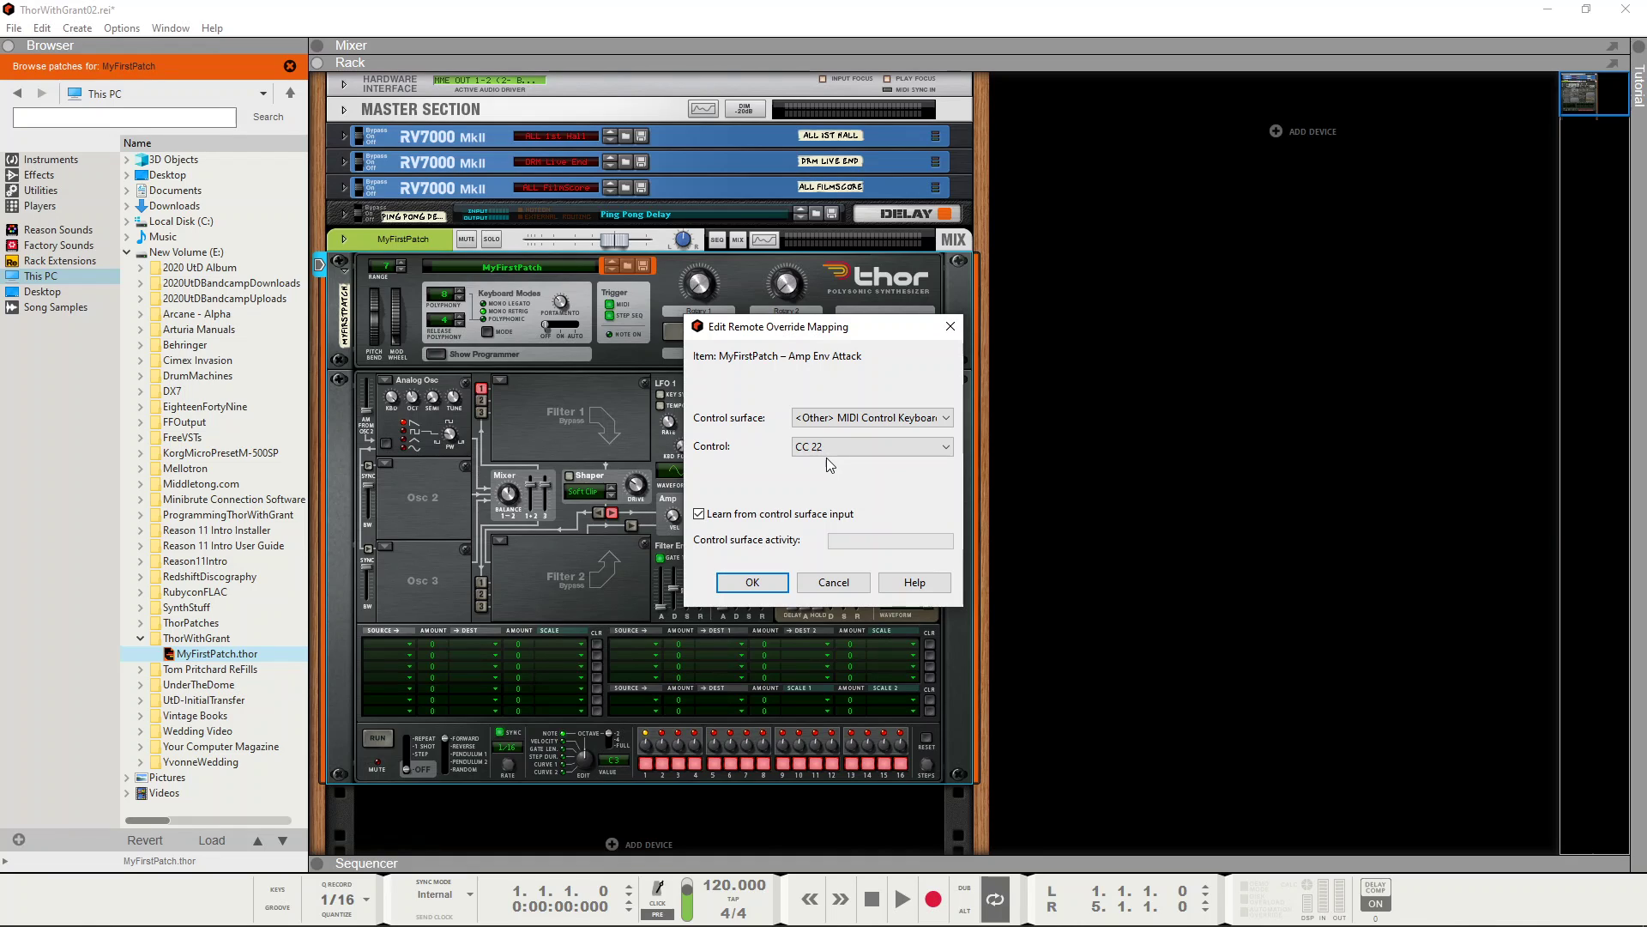
left_click(752, 584)
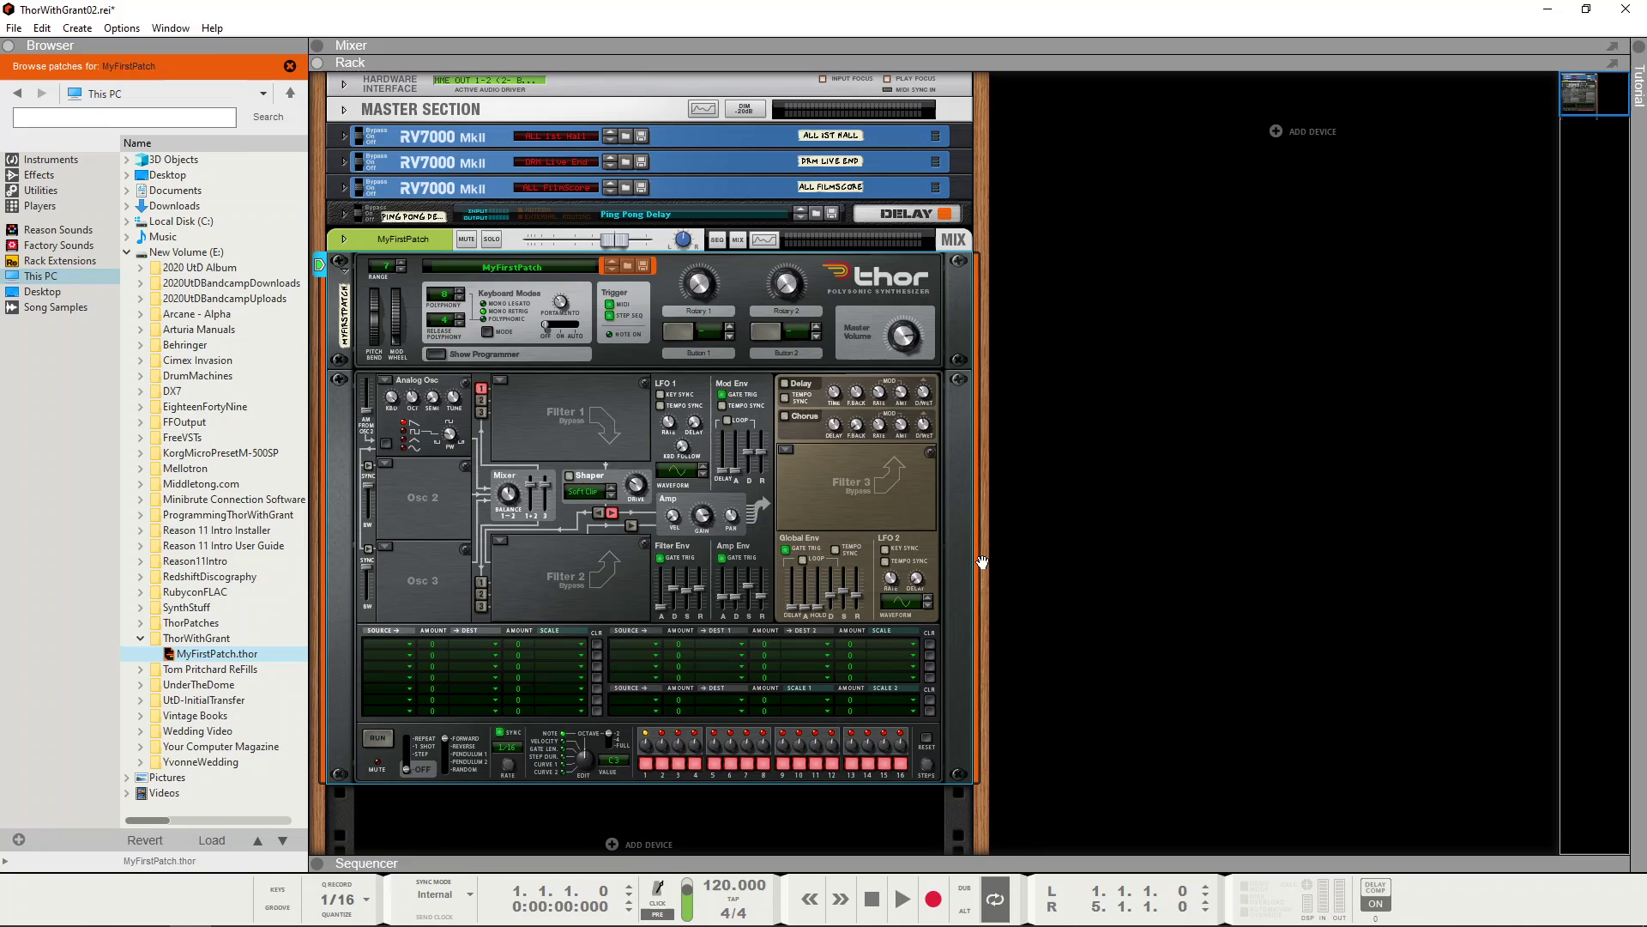
Step: Set remote override mappings from keyboard knobs for Amp Env Decay, Sustain and Release, with Release on CC 25
right_click(736, 596)
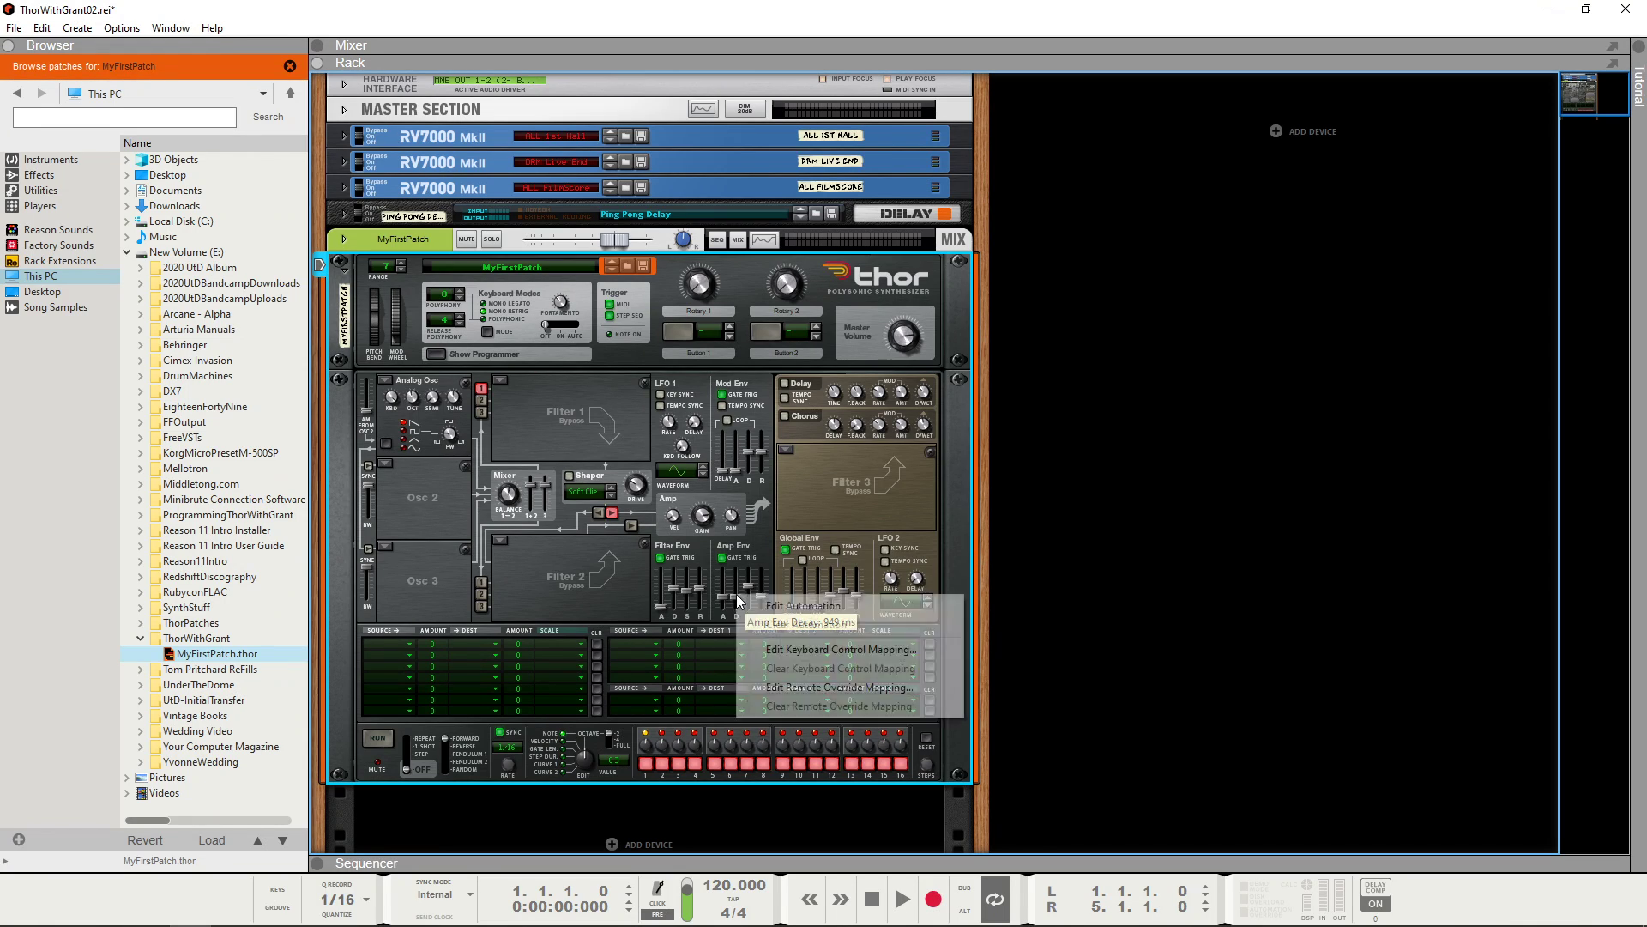
left_click(810, 687)
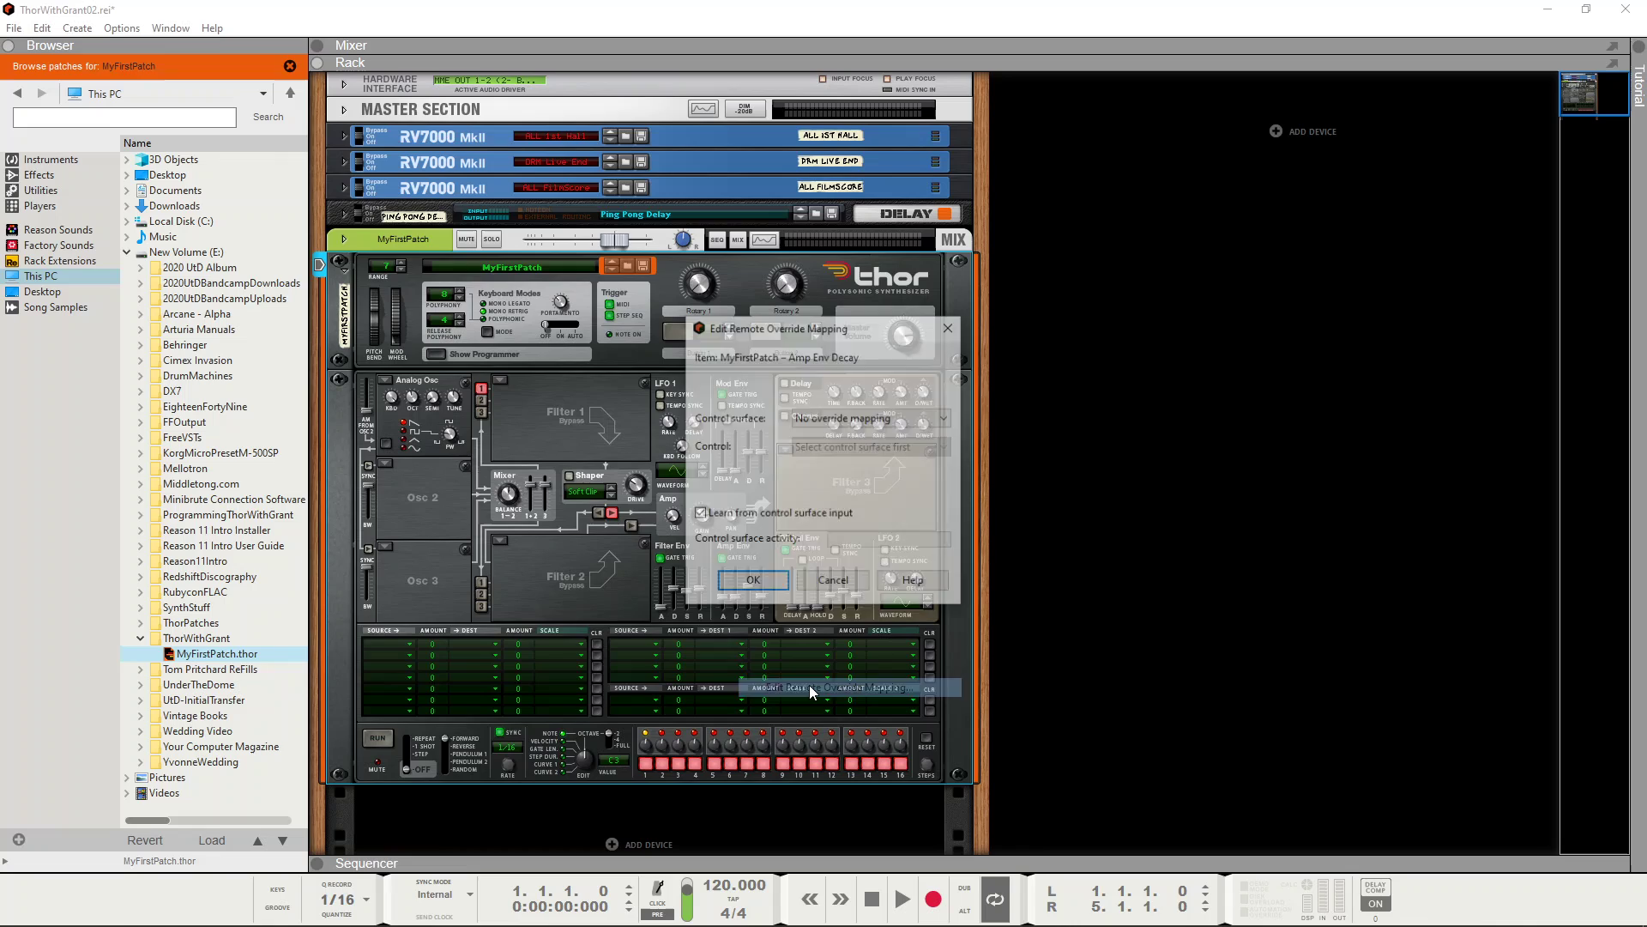
left_click(753, 583)
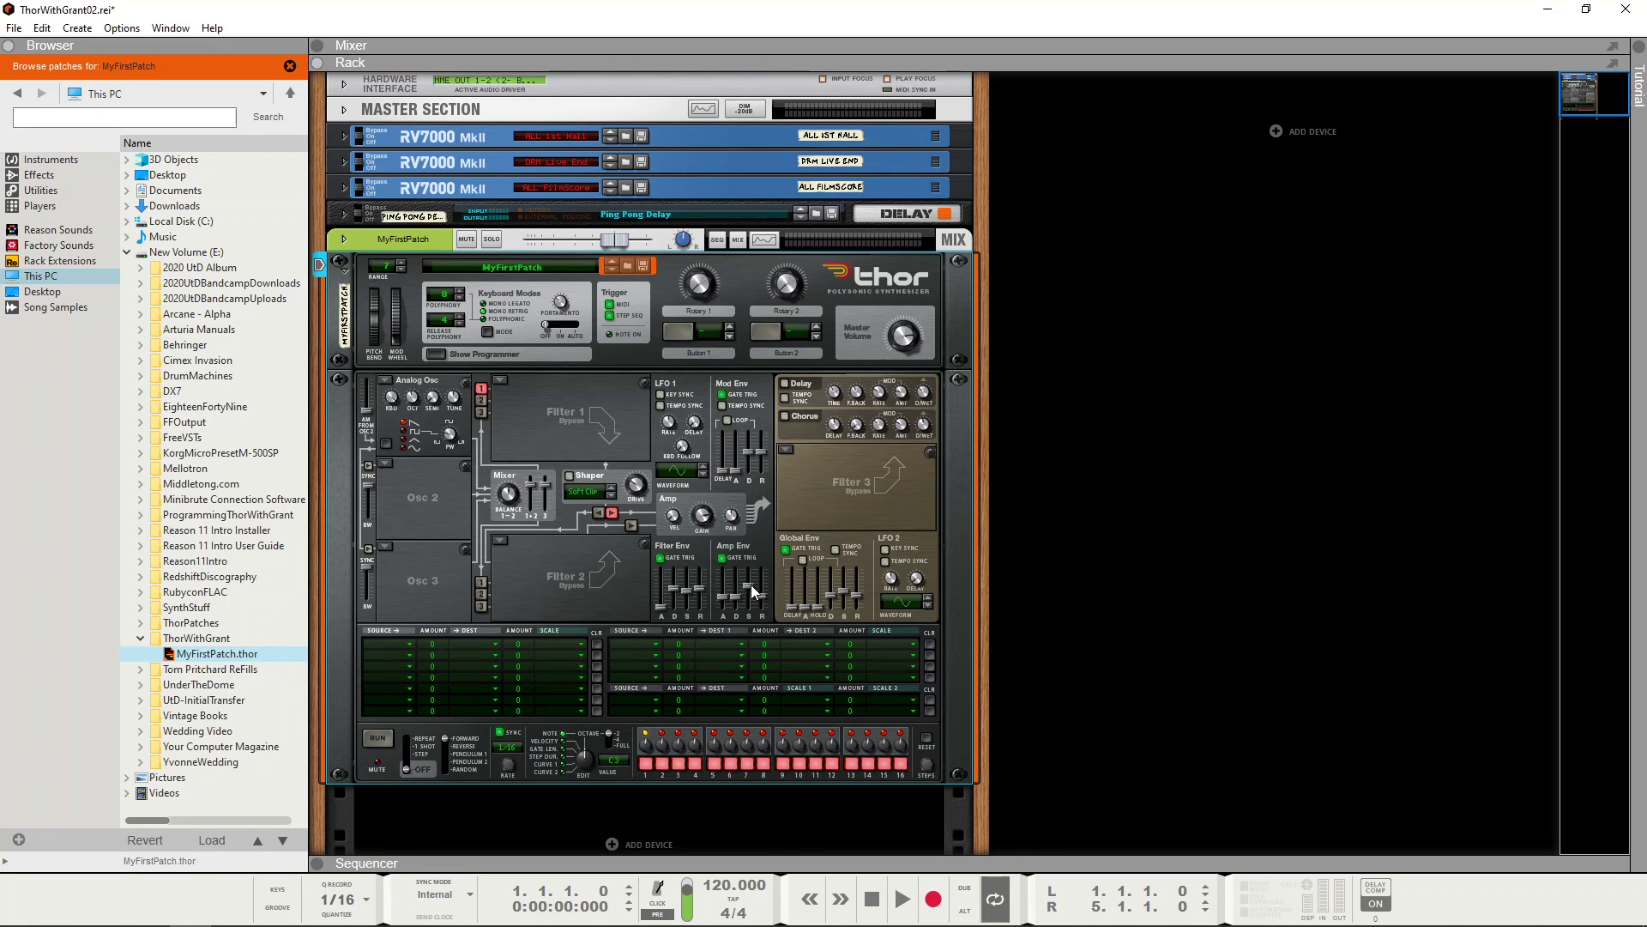
left_click(749, 585)
right_click(750, 584)
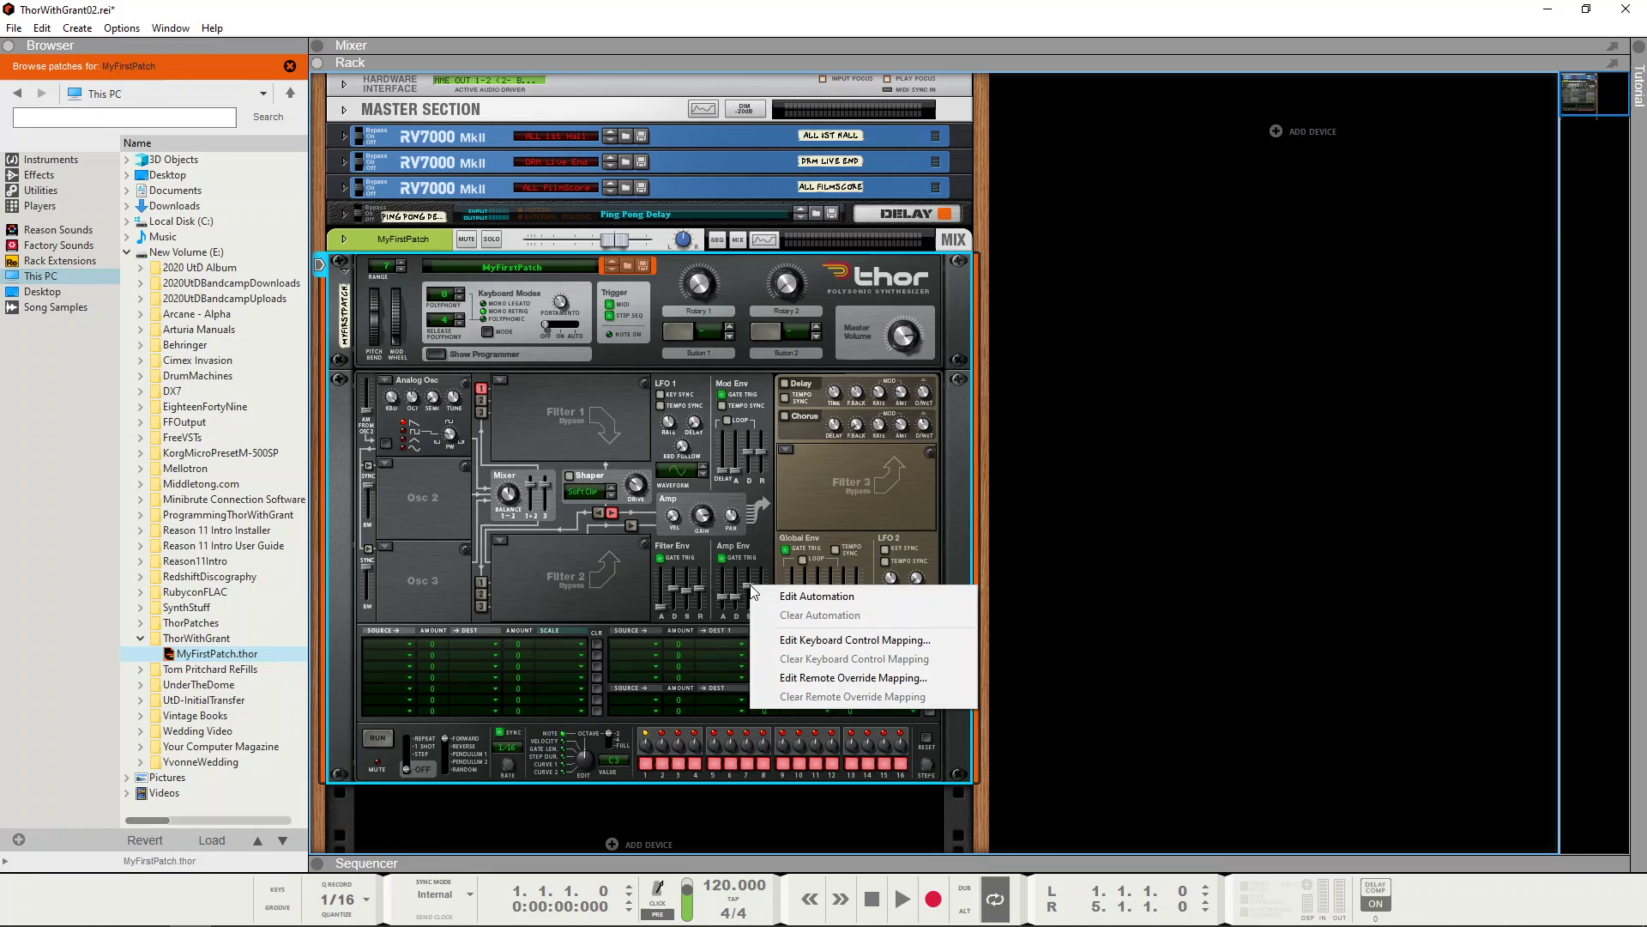
left_click(805, 678)
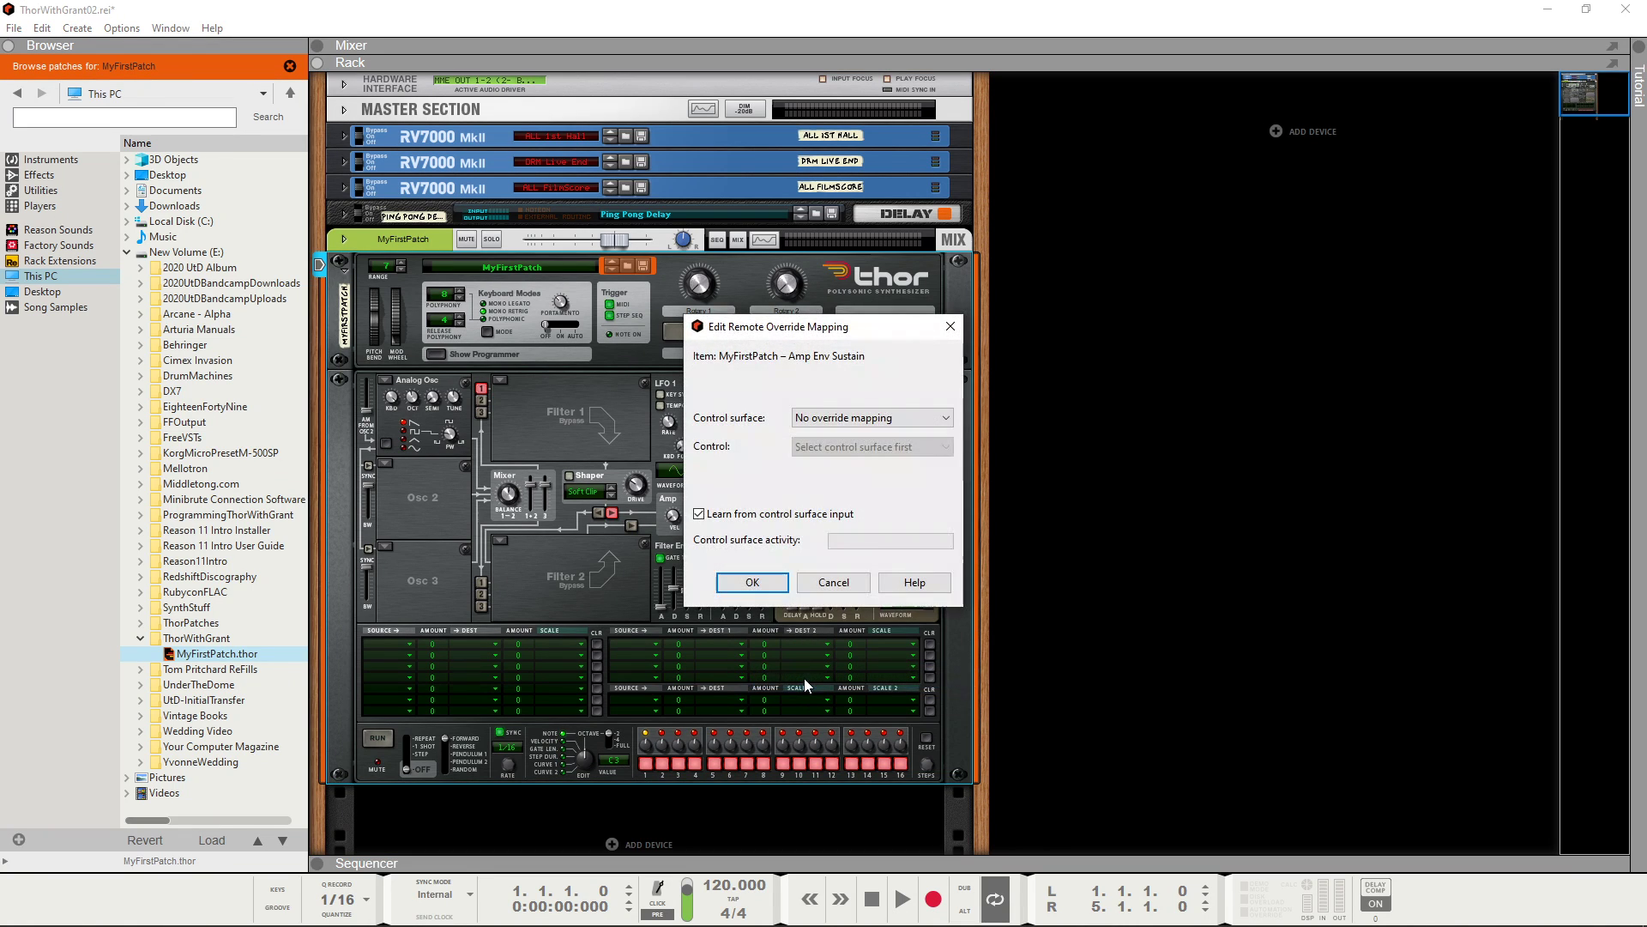
left_click(752, 583)
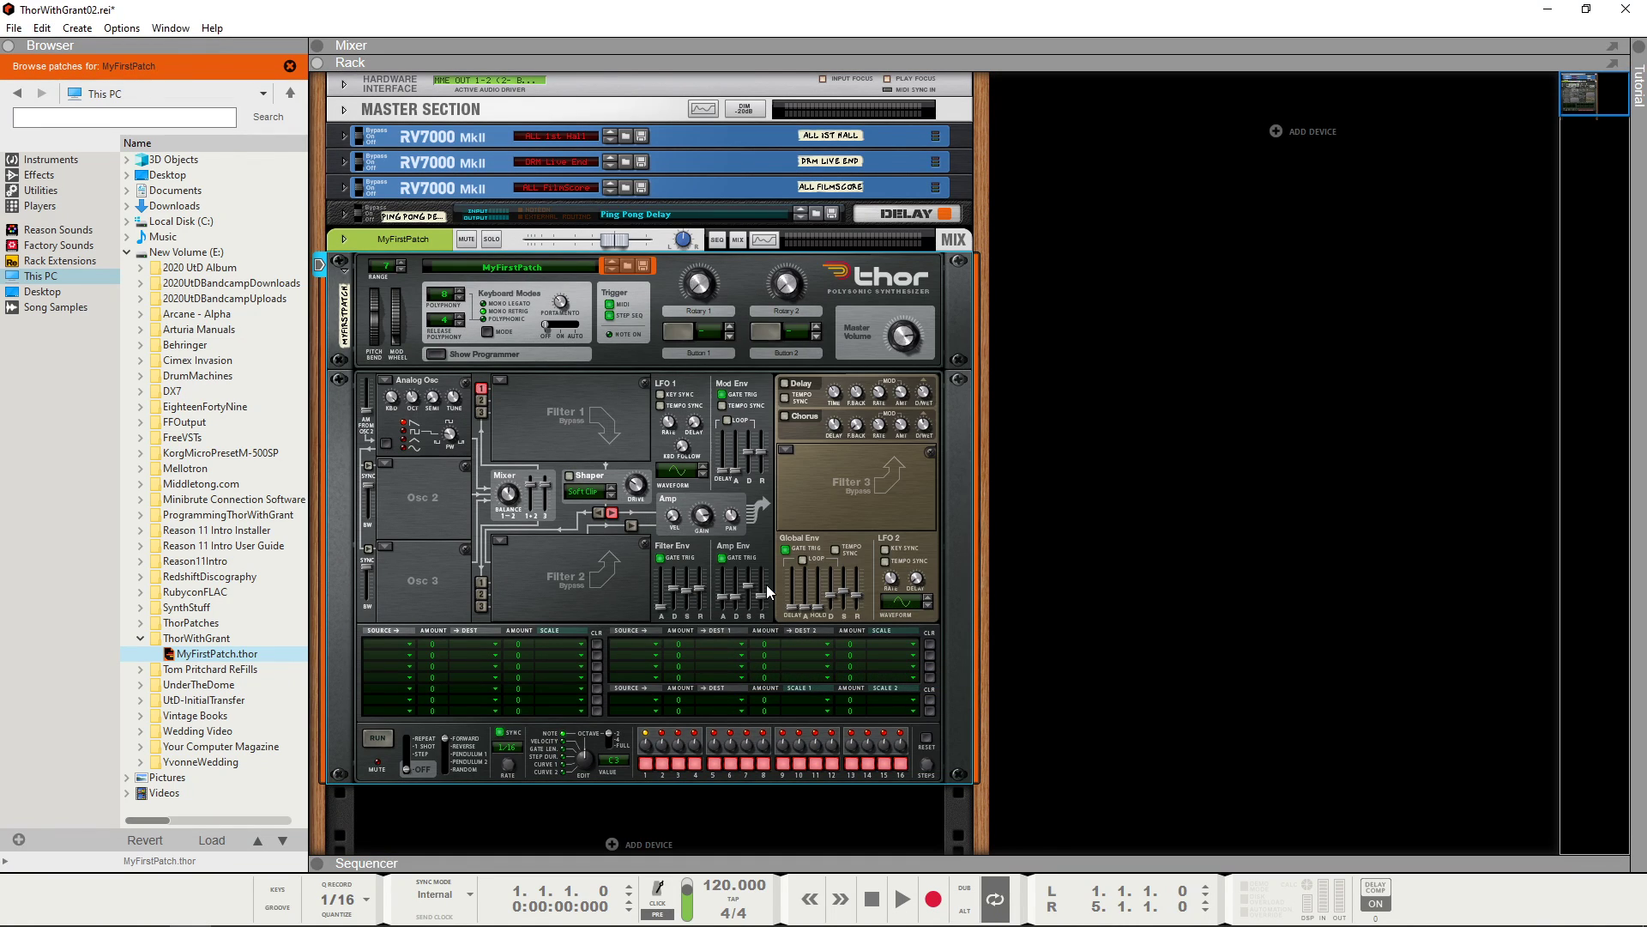
right_click(759, 594)
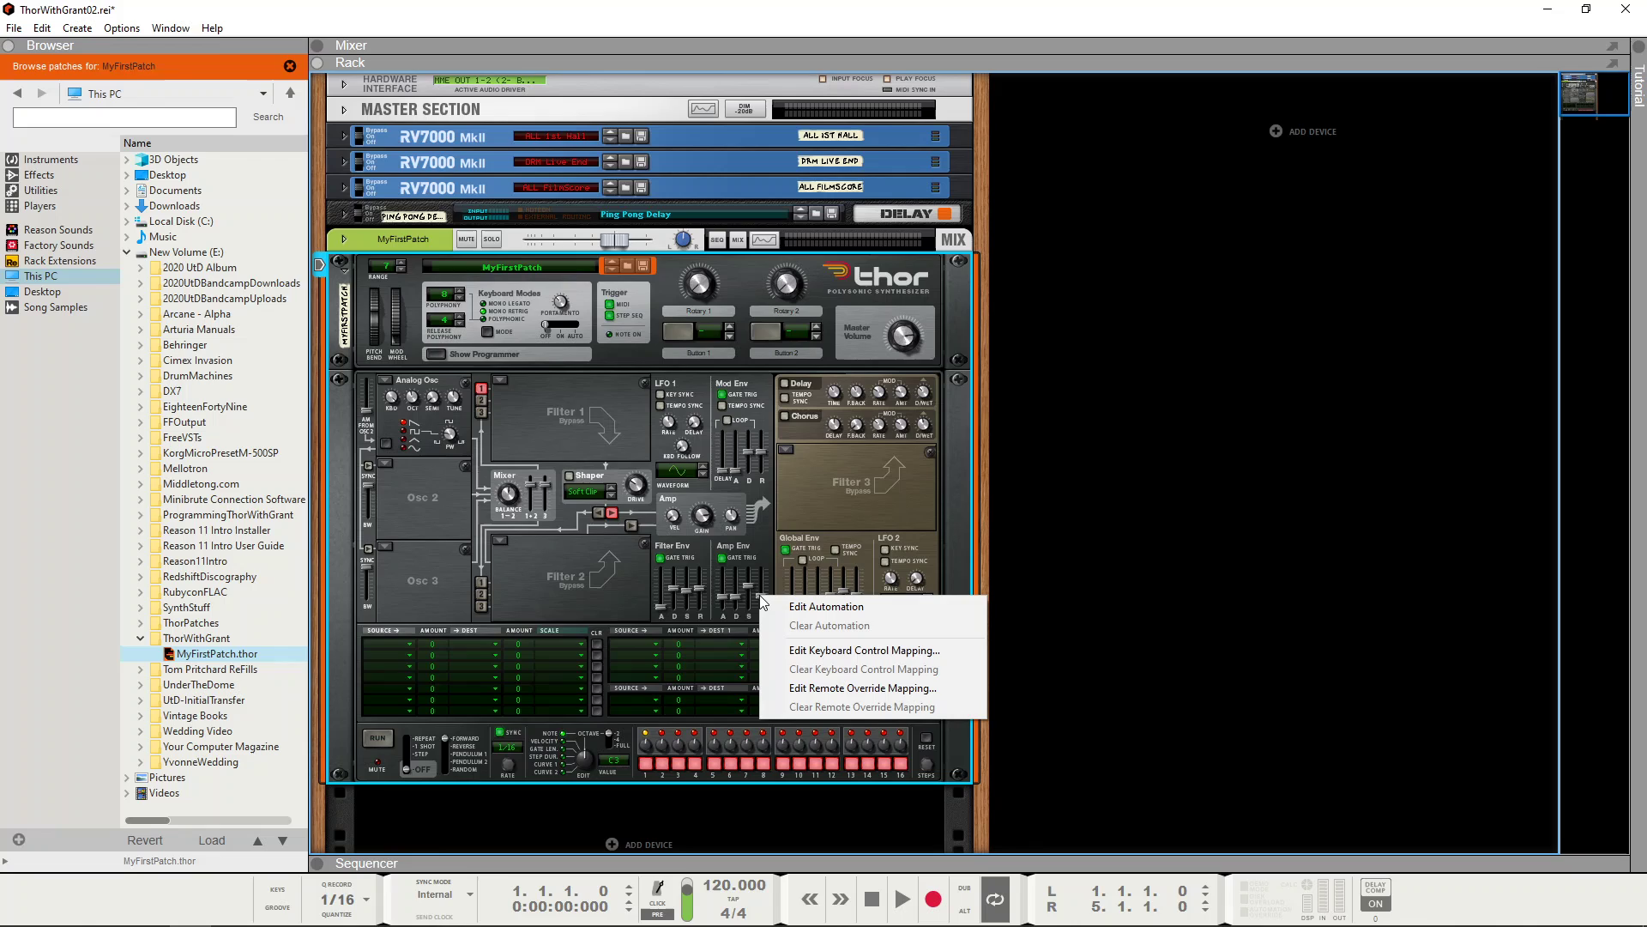
left_click(805, 688)
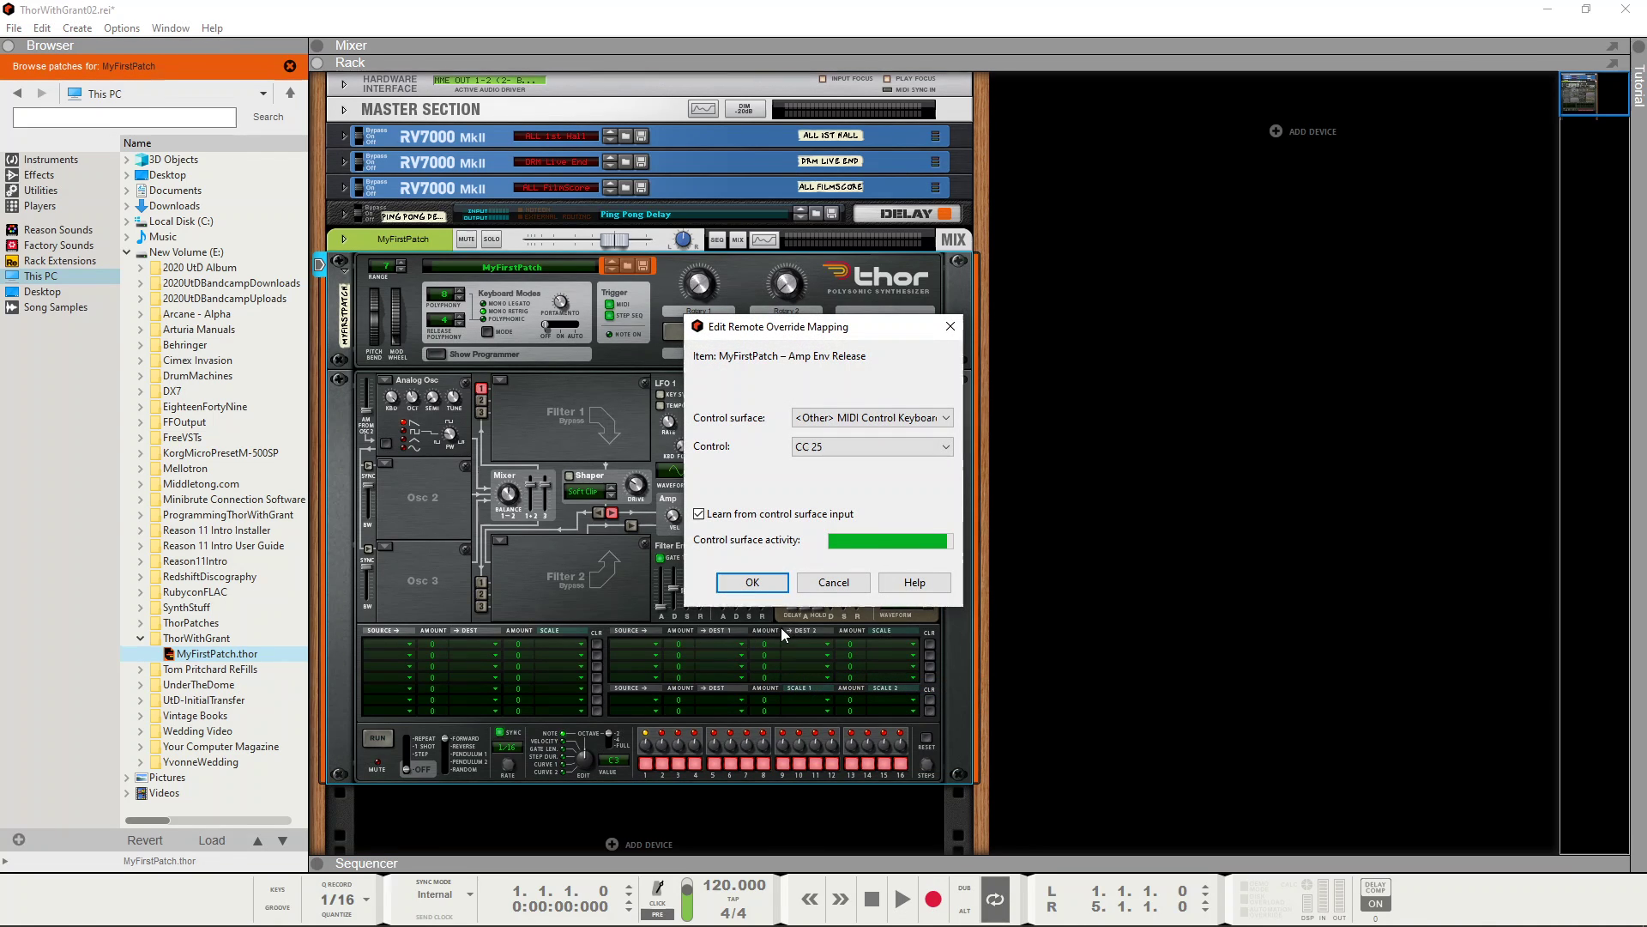
left_click(752, 583)
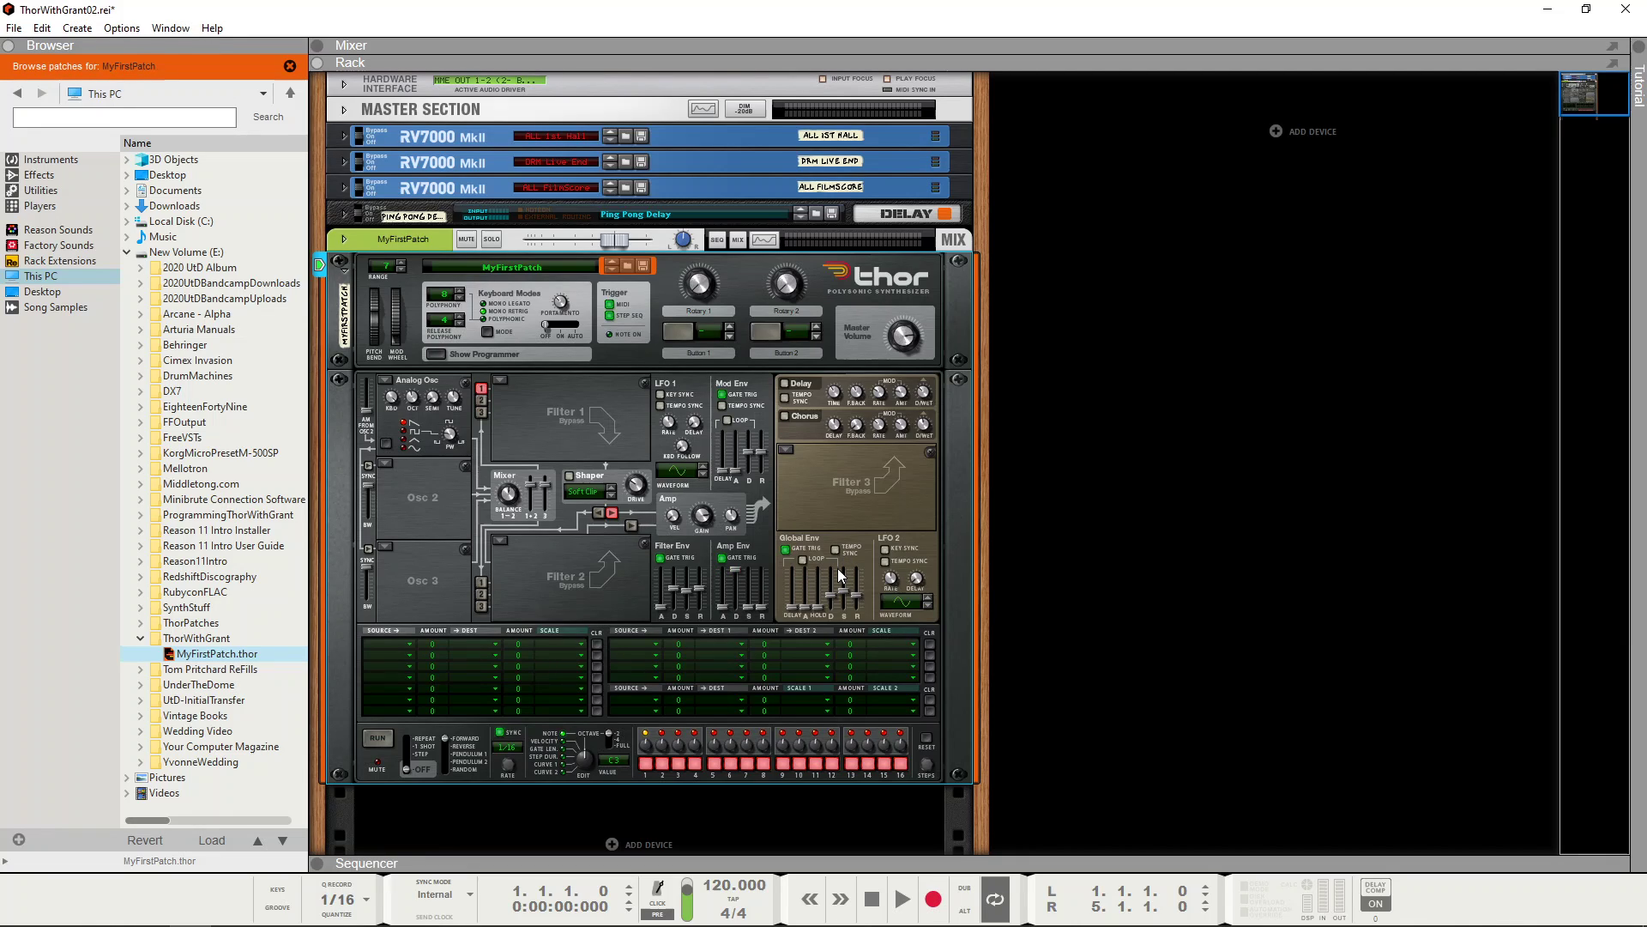
Step: Push the amp sustain to -0.0 dB, set the attack to 69.8 ms, and drop the release to 23.5 ms
mouse_move(840, 575)
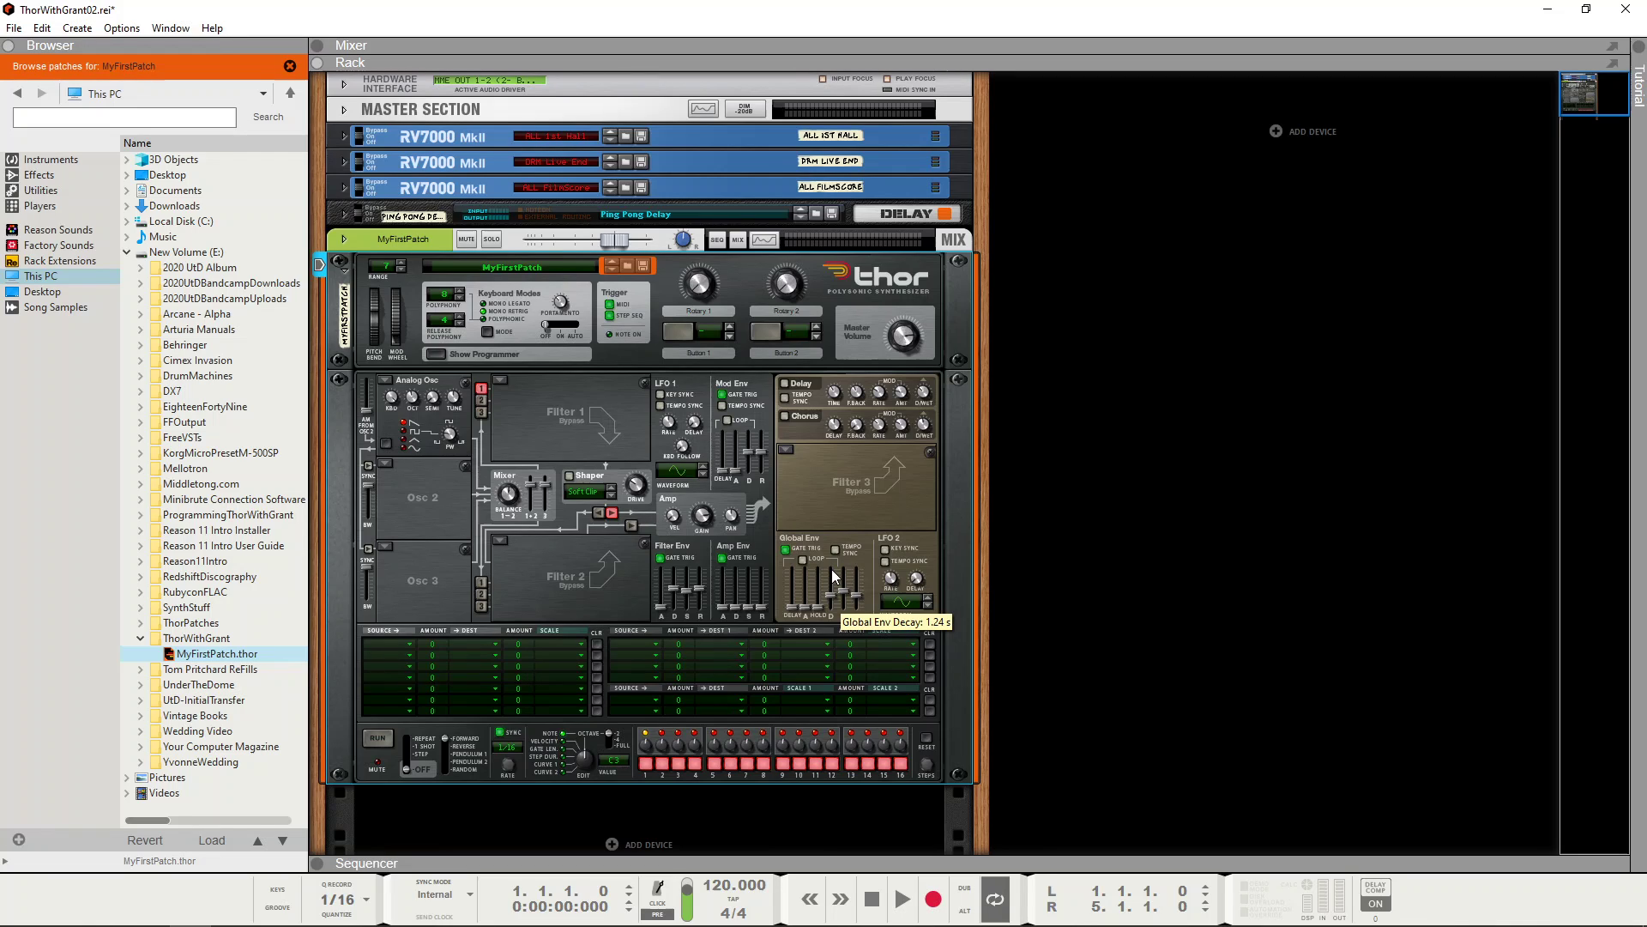
mouse_move(753, 606)
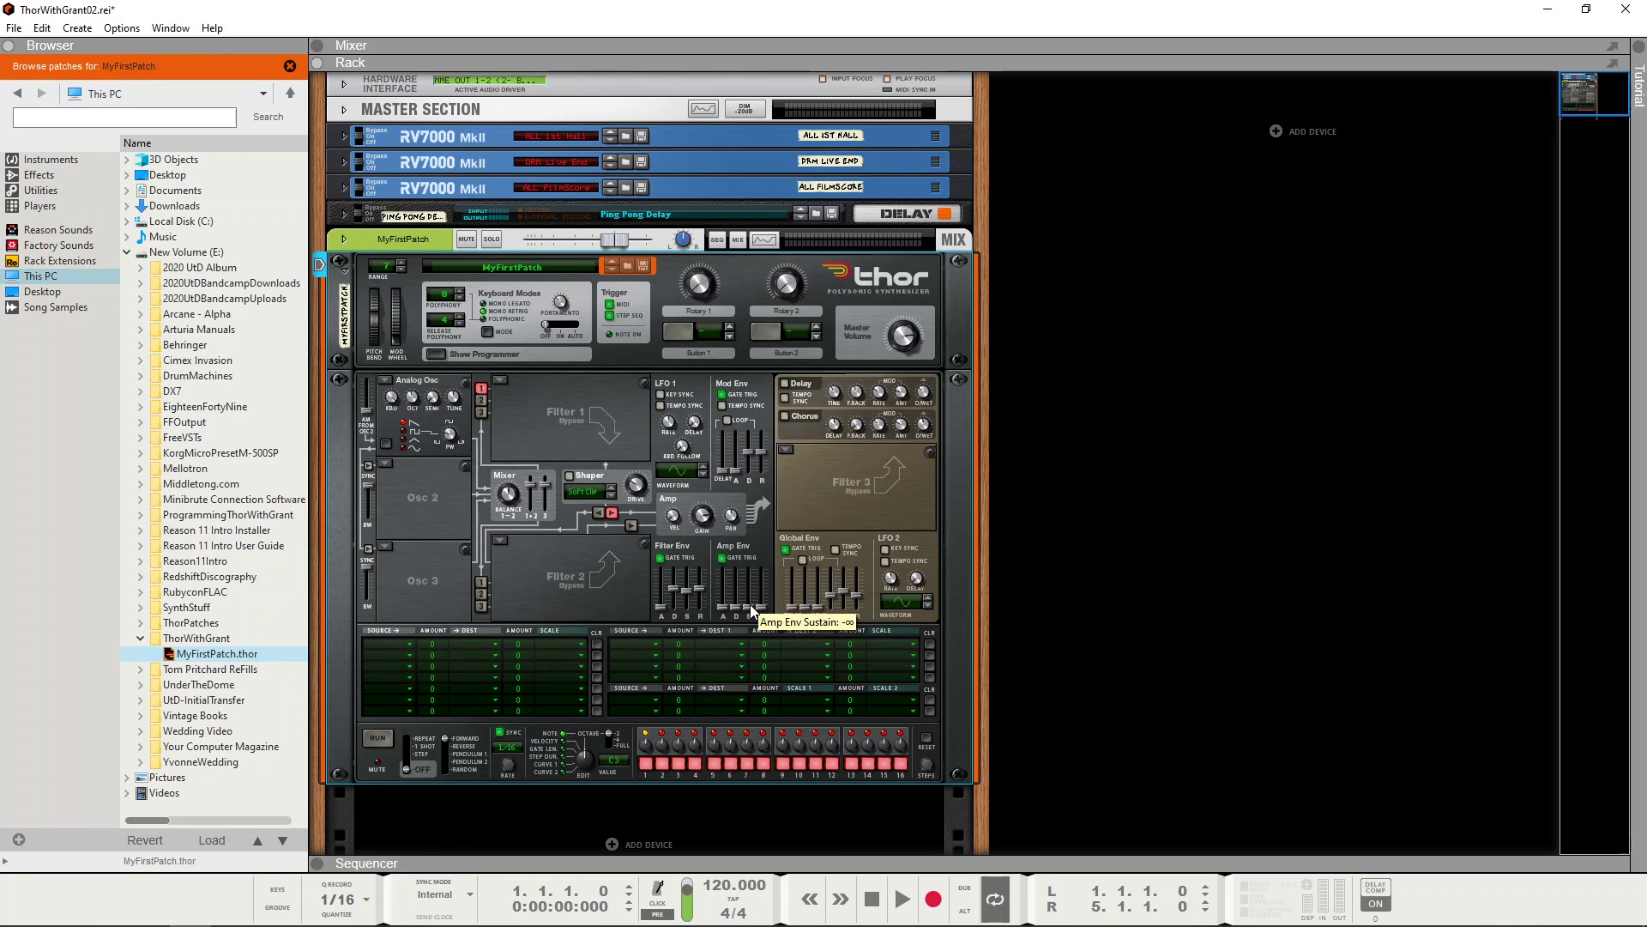
left_click_drag(750, 604, 753, 569)
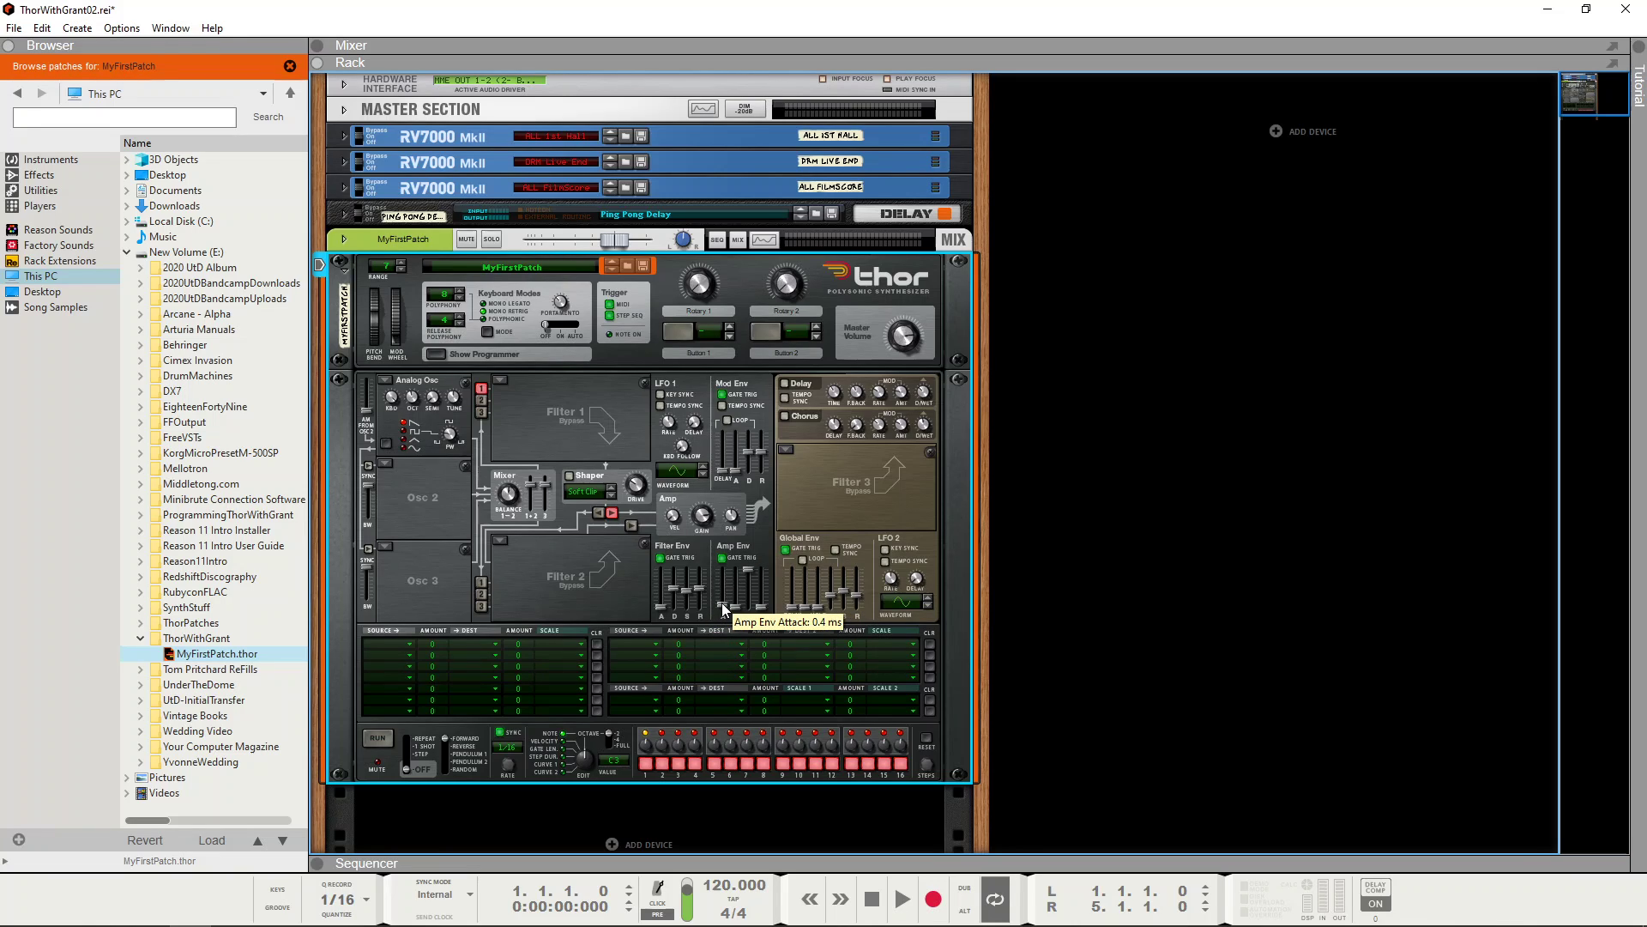
left_click_drag(722, 602, 760, 603)
scroll(760, 604, "down", 3)
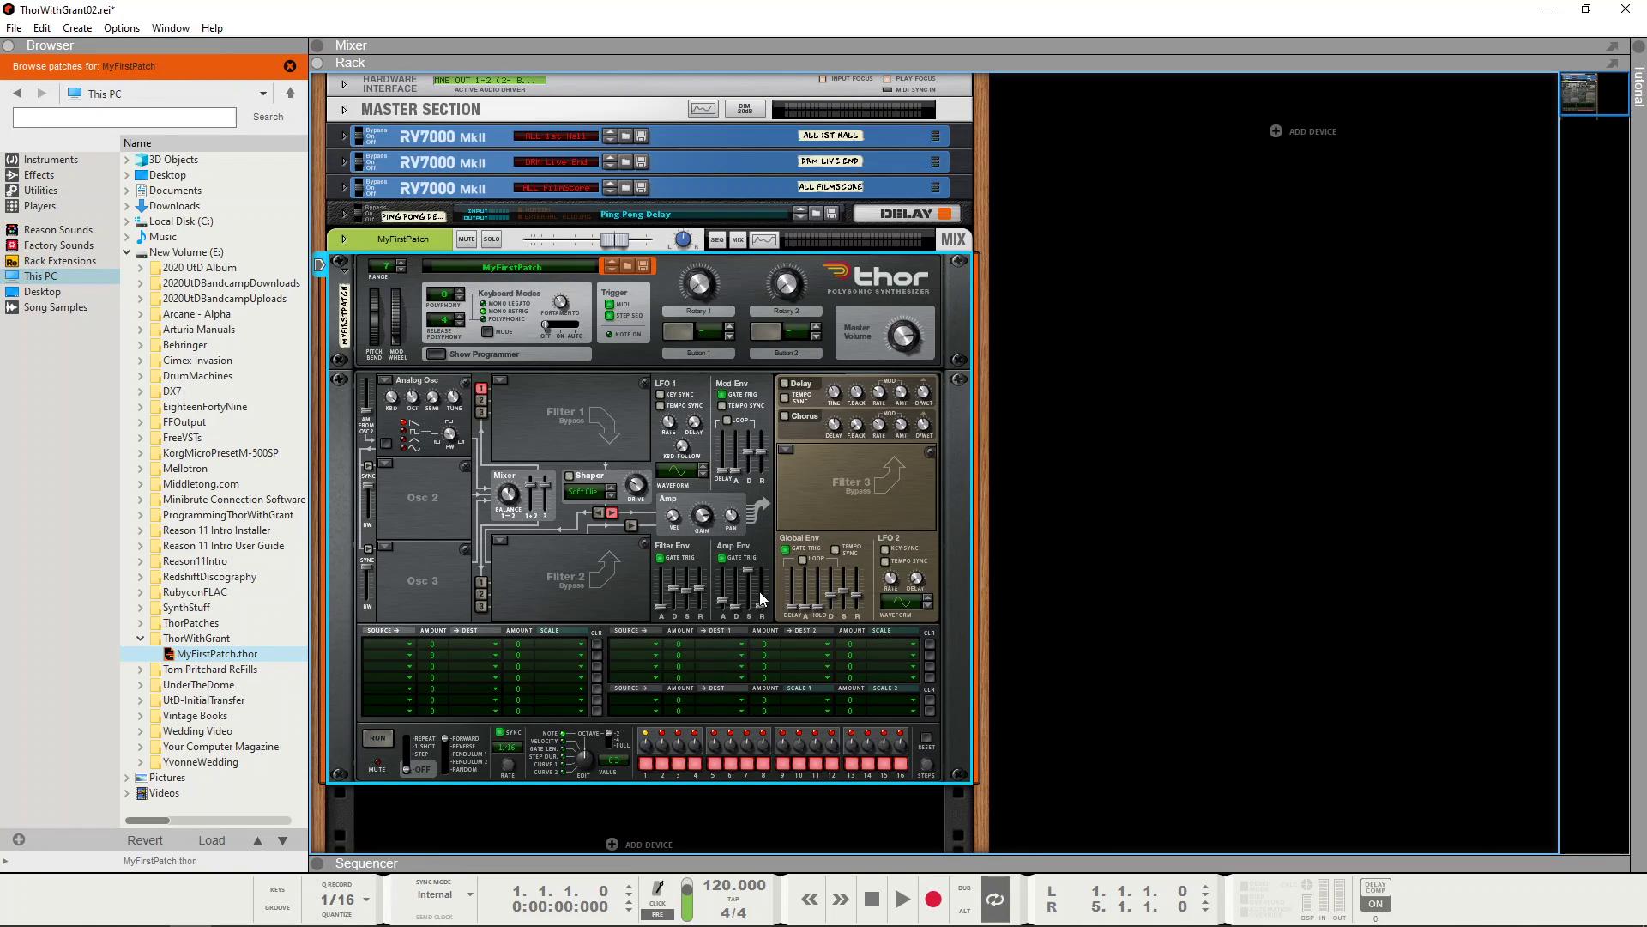
mouse_move(723, 602)
Step: Bring the sustain to -3.7 dB, lengthen the decay to 10.8 s, and set the release to 105 ms
mouse_move(749, 575)
left_mouse_down()
mouse_move(748, 590)
mouse_move(742, 568)
left_mouse_up()
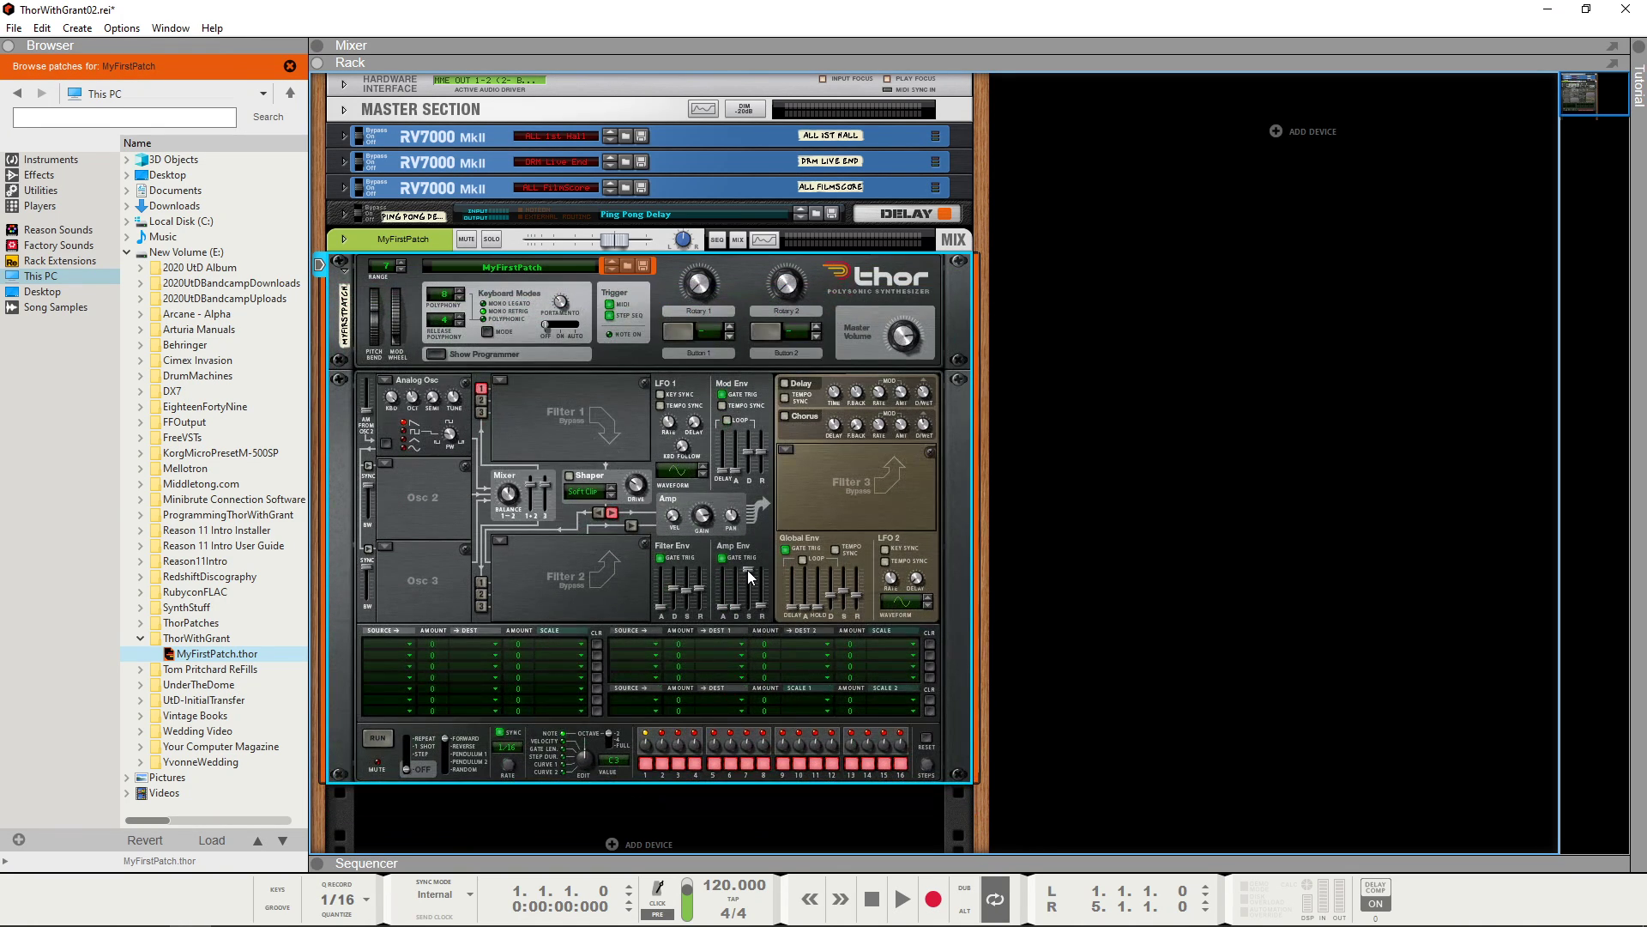
mouse_move(748, 570)
mouse_move(734, 605)
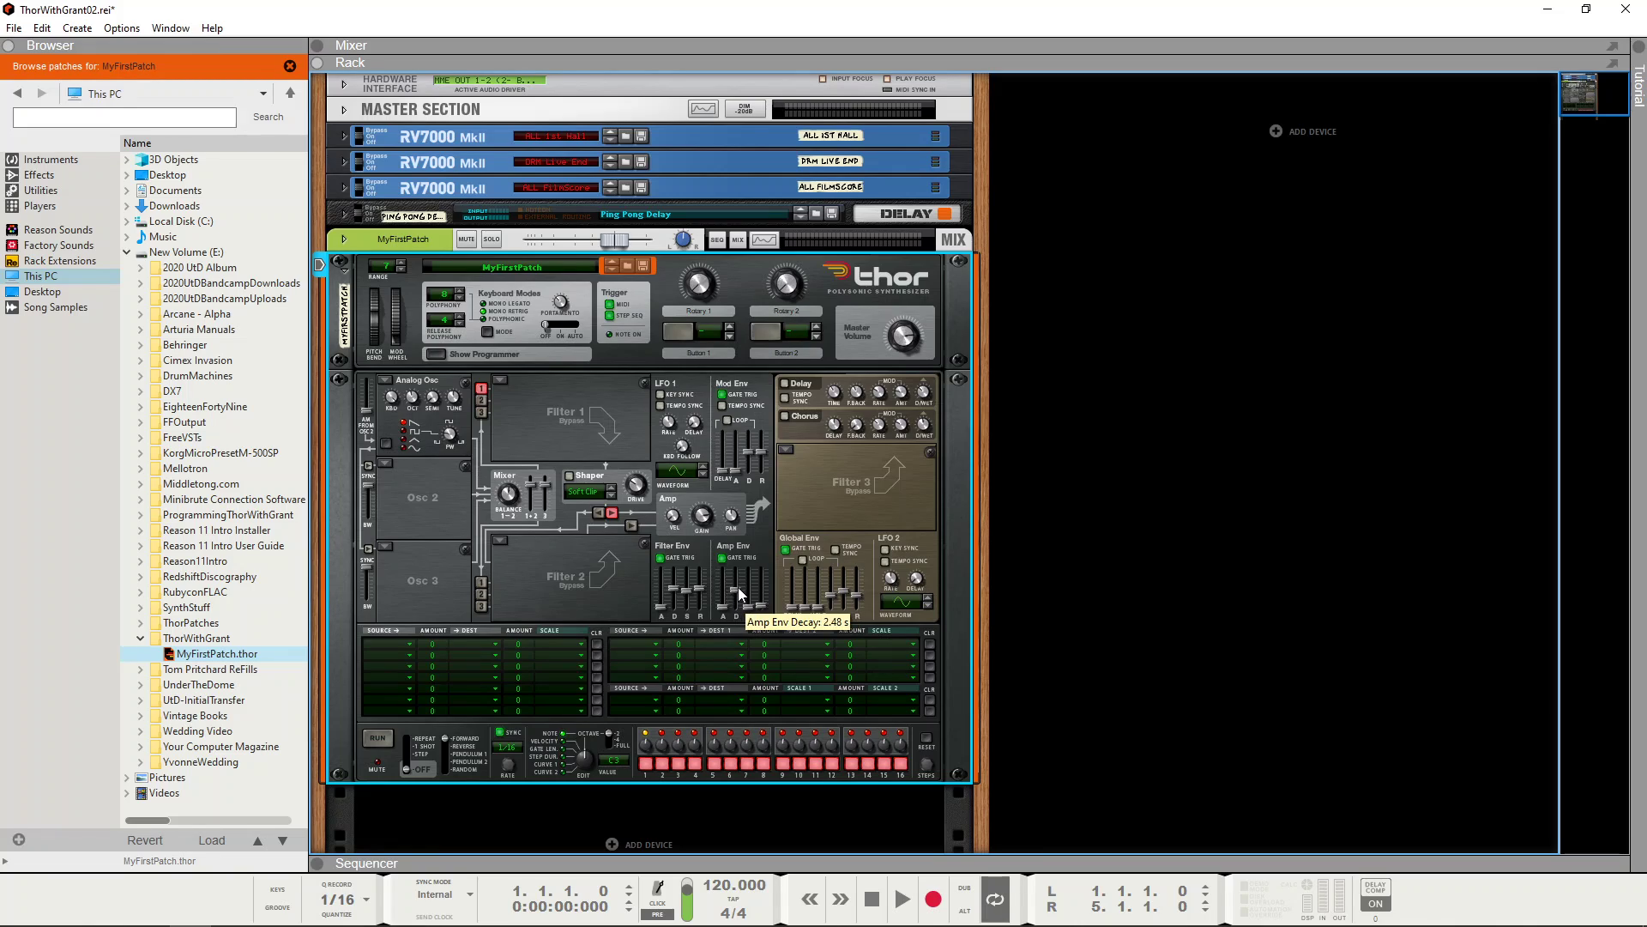
scroll(740, 581, "up", 2)
scroll(759, 602, "up", 3)
scroll(760, 602, "down", 2)
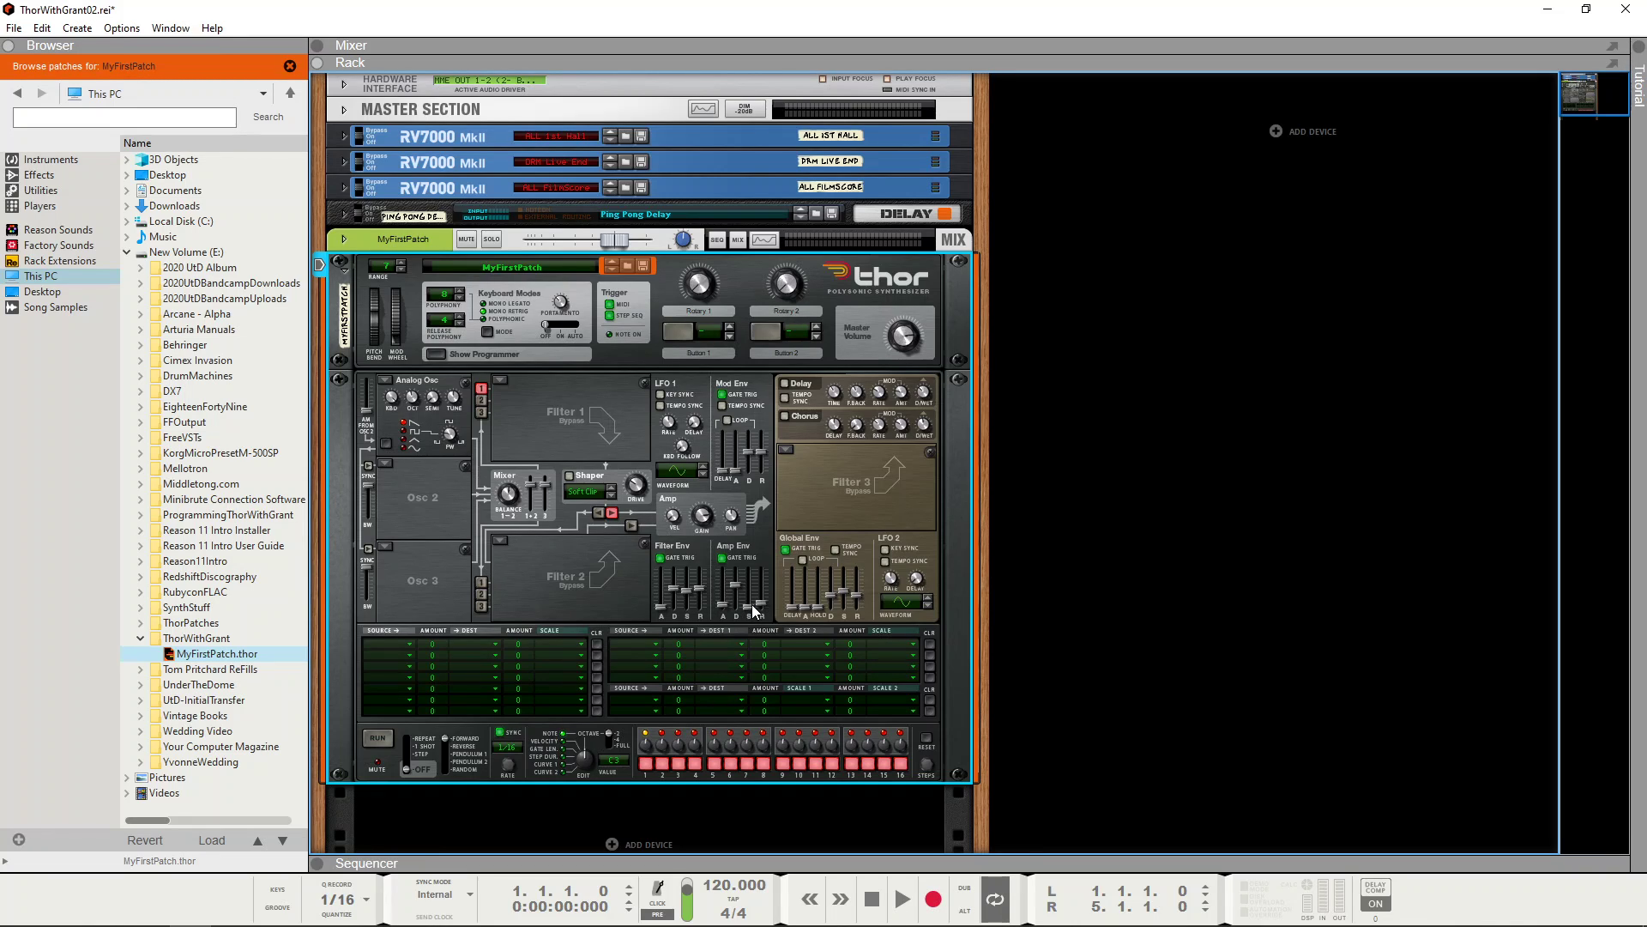
mouse_move(754, 611)
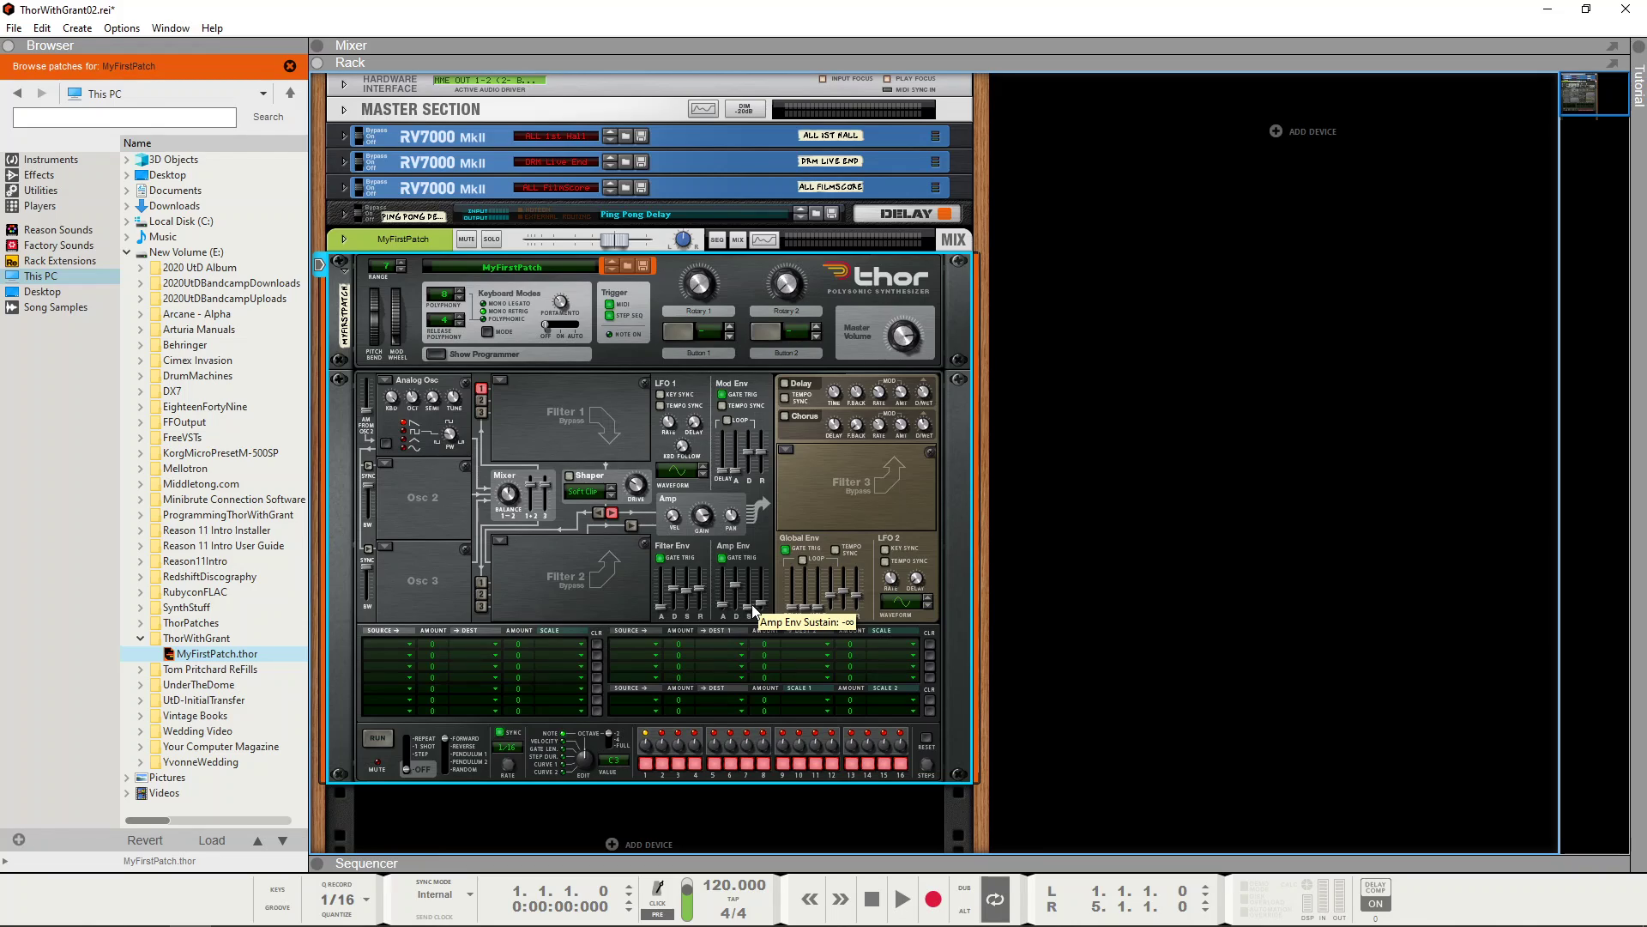